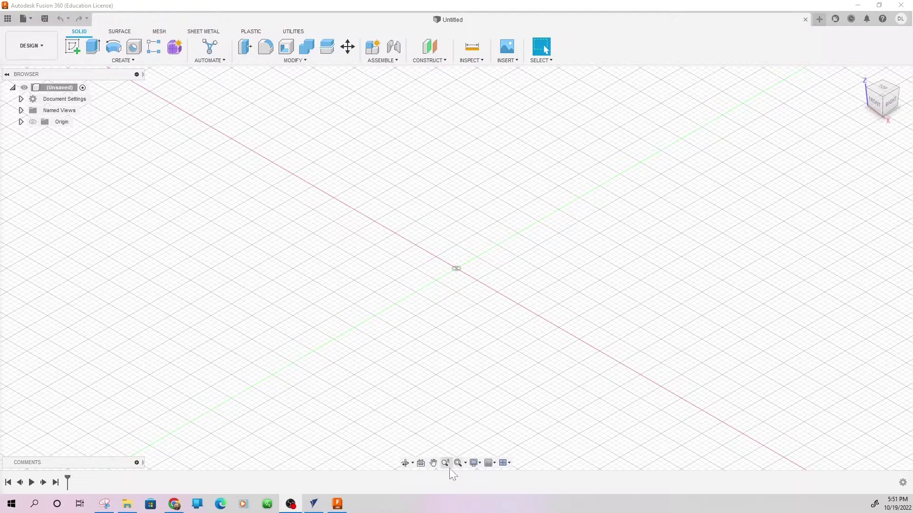
# Pan and zoom out so the whole origin grid is in view.
pyautogui.click(434, 463)
pyautogui.moveTo(479, 265); pyautogui.dragTo(375, 302)
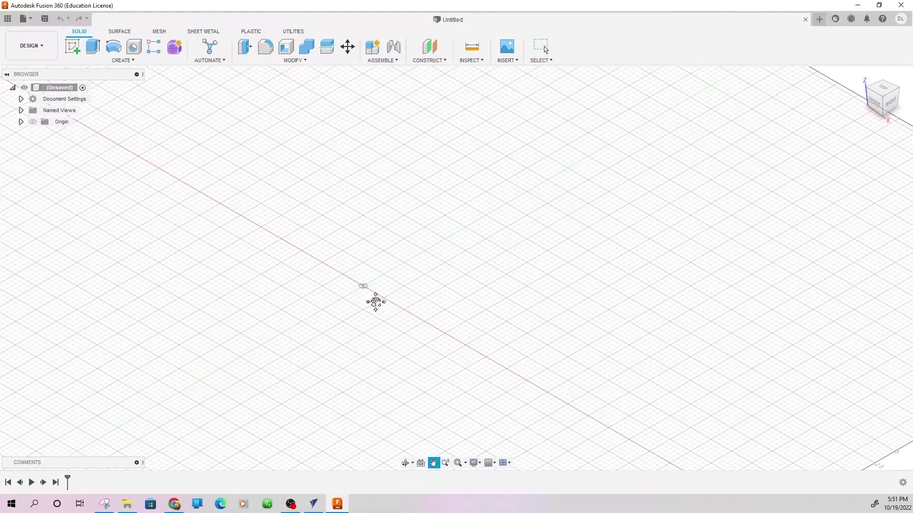
pyautogui.moveTo(336, 229); pyautogui.dragTo(458, 240)
pyautogui.moveTo(427, 278); pyautogui.dragTo(345, 279)
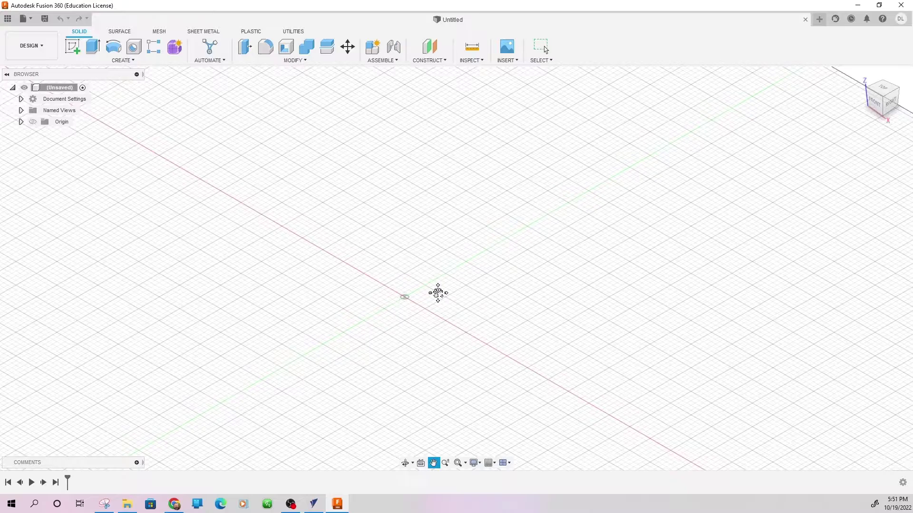
pyautogui.moveTo(438, 293)
pyautogui.mouseDown()
pyautogui.moveTo(357, 306)
pyautogui.moveTo(381, 327)
pyautogui.mouseUp()
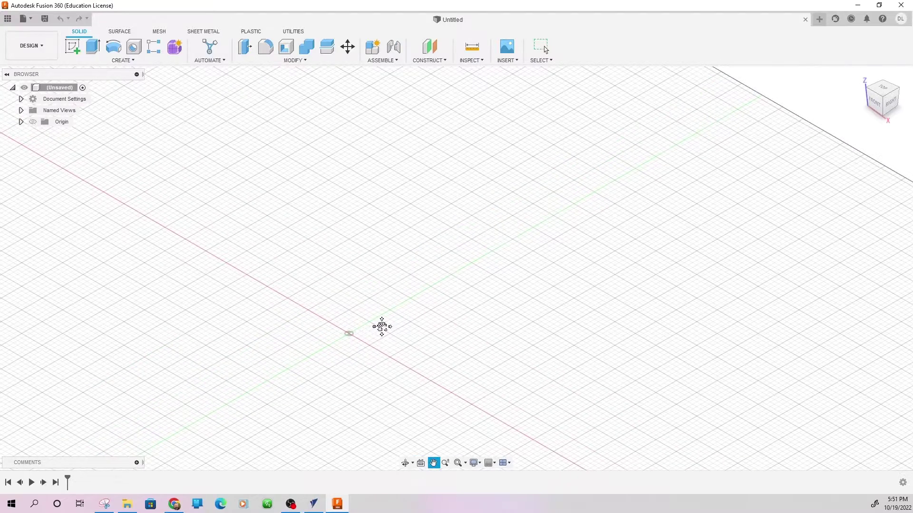
pyautogui.scroll(-2, 394, 299)
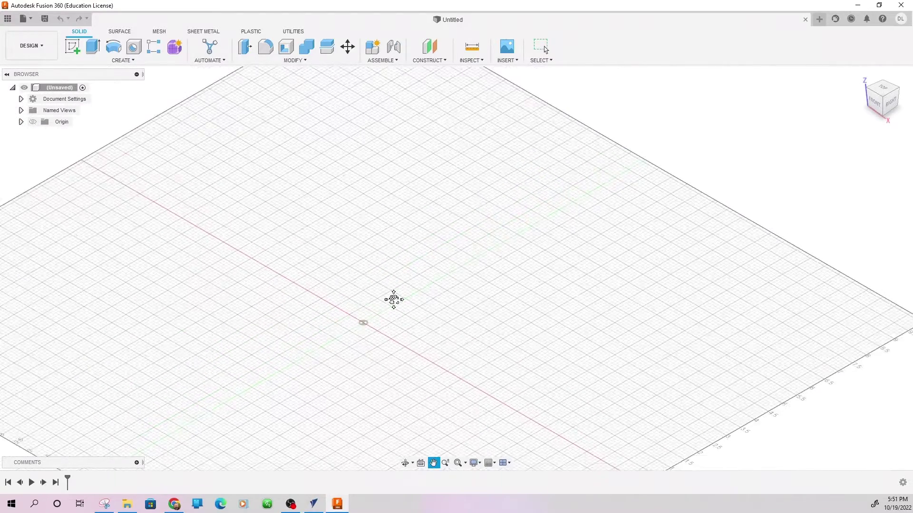
pyautogui.scroll(-1, 393, 300)
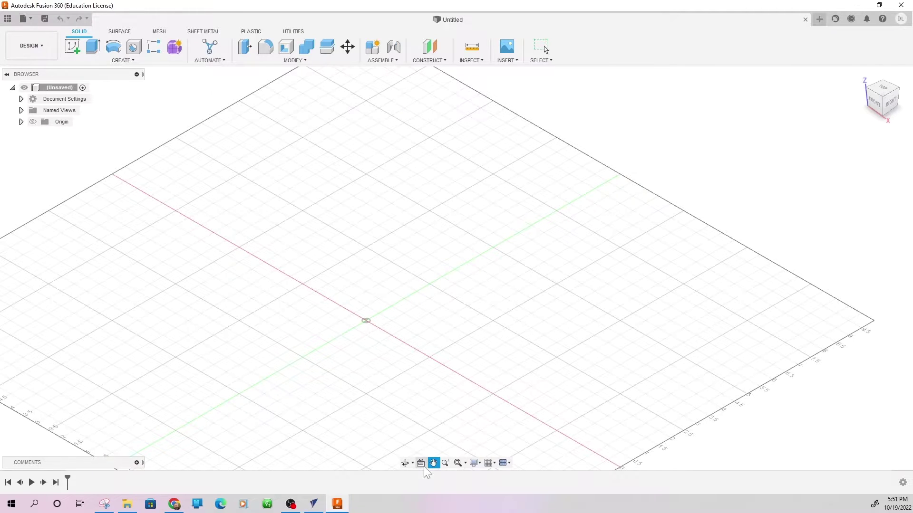
# Orbit to a steep, nearly top-down angle over the grid and nudge it into place.
pyautogui.click(404, 463)
pyautogui.moveTo(401, 415); pyautogui.dragTo(338, 340)
pyautogui.moveTo(524, 319); pyautogui.dragTo(449, 451)
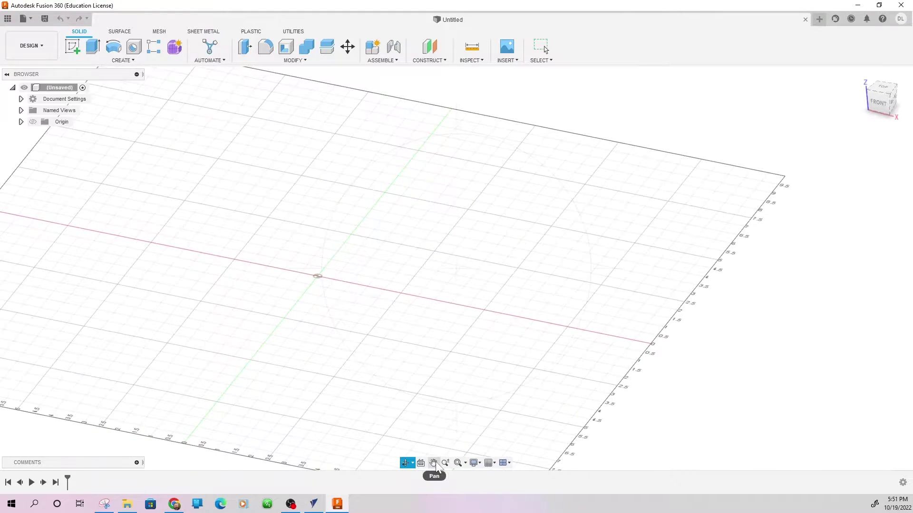
pyautogui.click(433, 463)
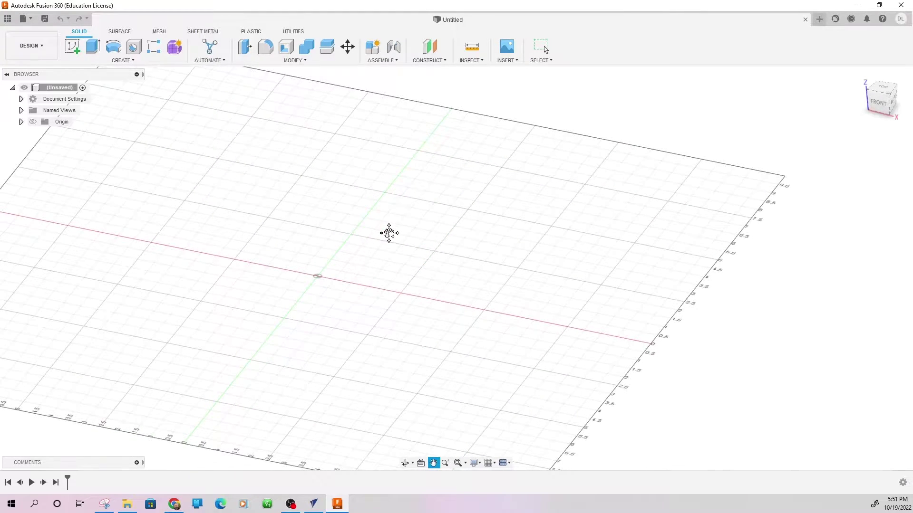
pyautogui.moveTo(388, 234)
pyautogui.mouseDown()
pyautogui.moveTo(391, 242)
pyautogui.moveTo(391, 235)
pyautogui.mouseUp()
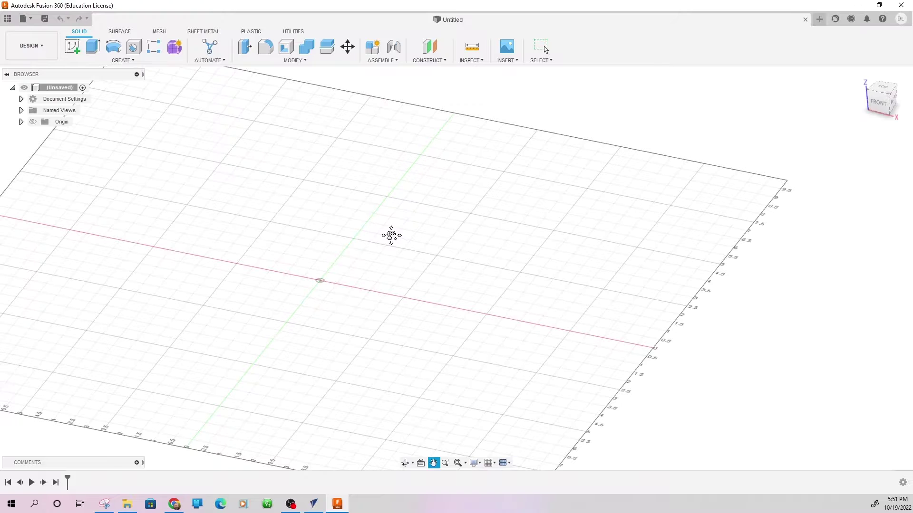
# On the XY plane, sketch a 9 × 9 in rectangle with one corner at the origin.
pyautogui.click(75, 49)
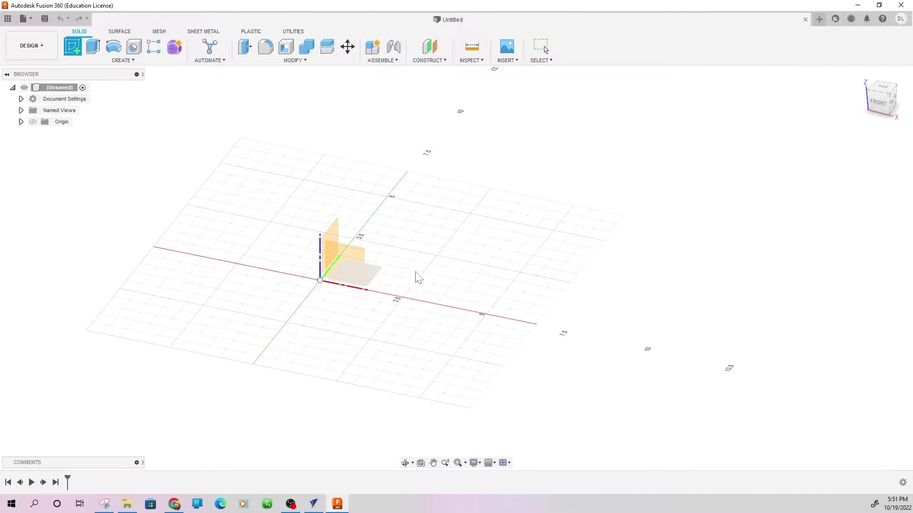
pyautogui.click(374, 276)
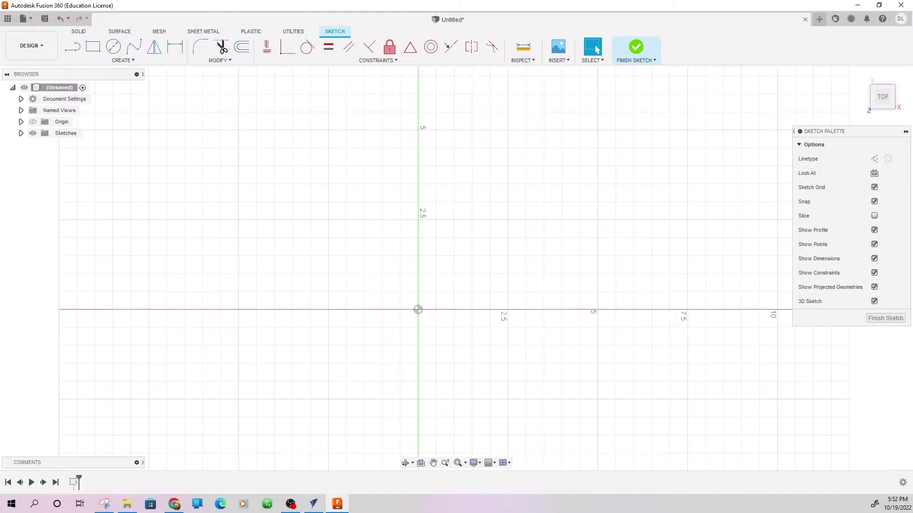
pyautogui.click(93, 47)
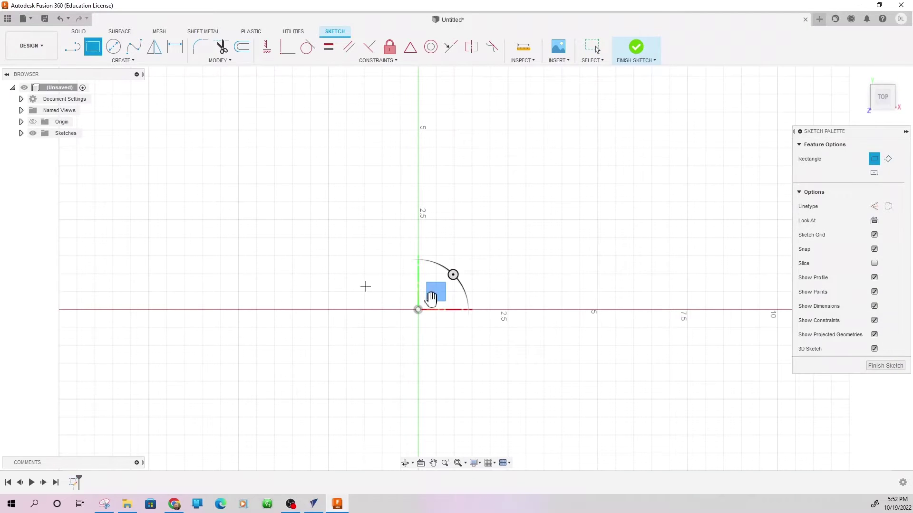
pyautogui.click(419, 310)
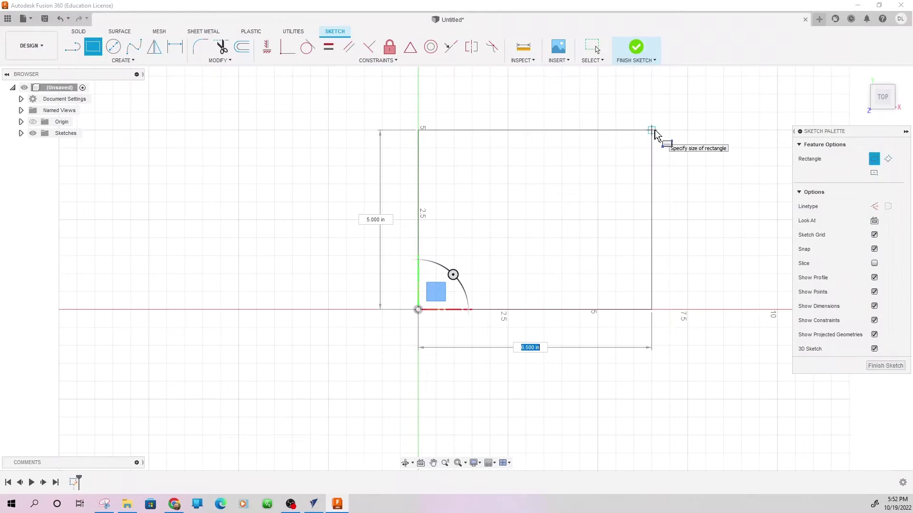
pyautogui.write('9')
pyautogui.press('Tab')
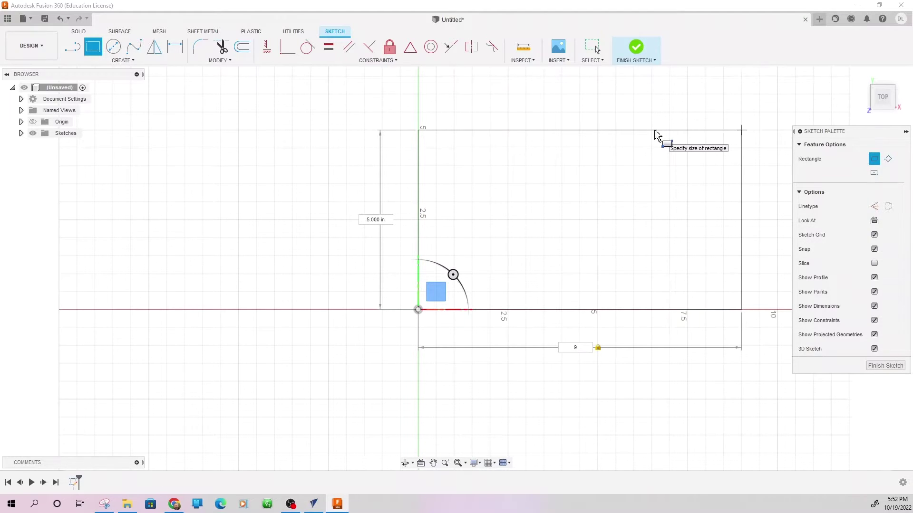
pyautogui.write('9')
pyautogui.press('Tab')
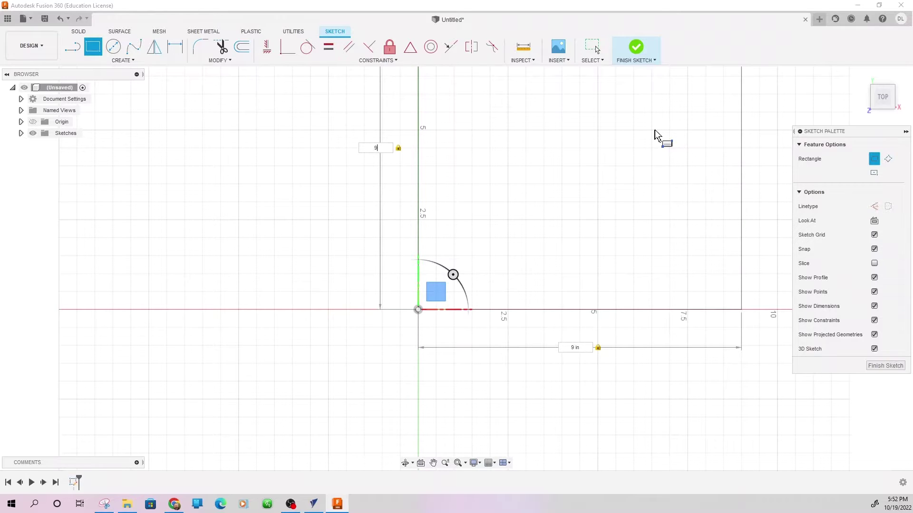
pyautogui.press('Return')
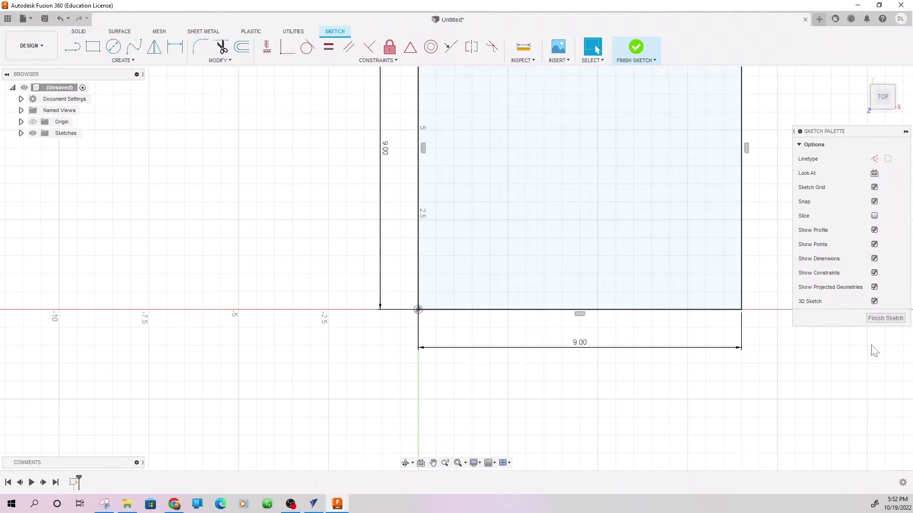
# Finish the sketch and extrude the 9 × 9 in square 0.75 in into a solid plate.
pyautogui.click(885, 319)
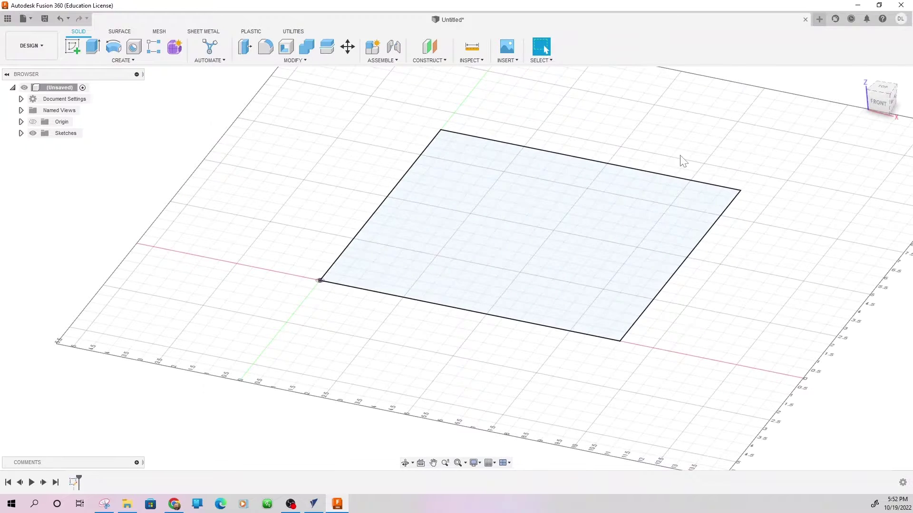
pyautogui.click(93, 47)
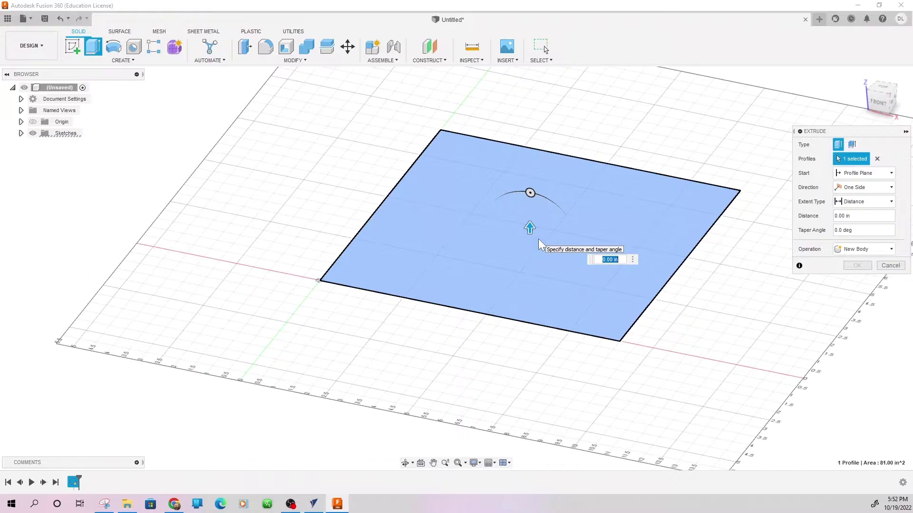
pyautogui.write('.75')
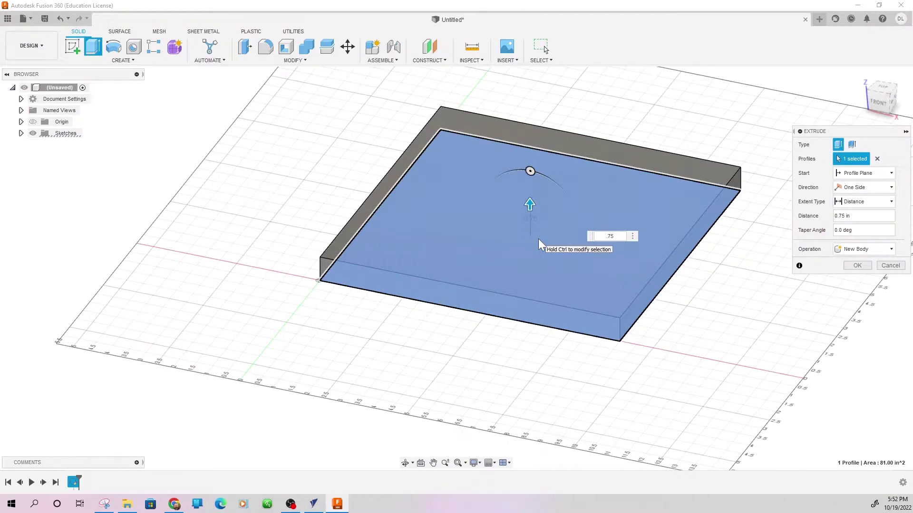
pyautogui.press('Return')
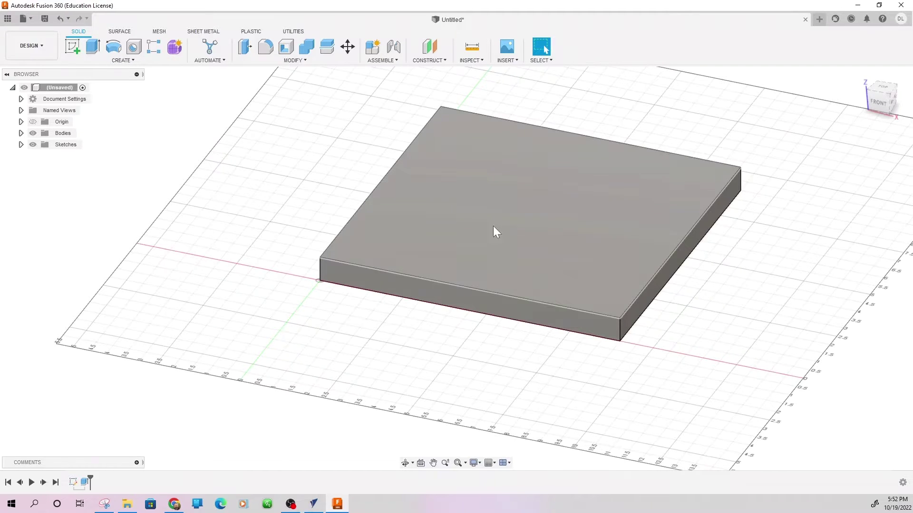
# Start a sketch on the block's top face and draw an inset pocket rectangle.
pyautogui.click(598, 205)
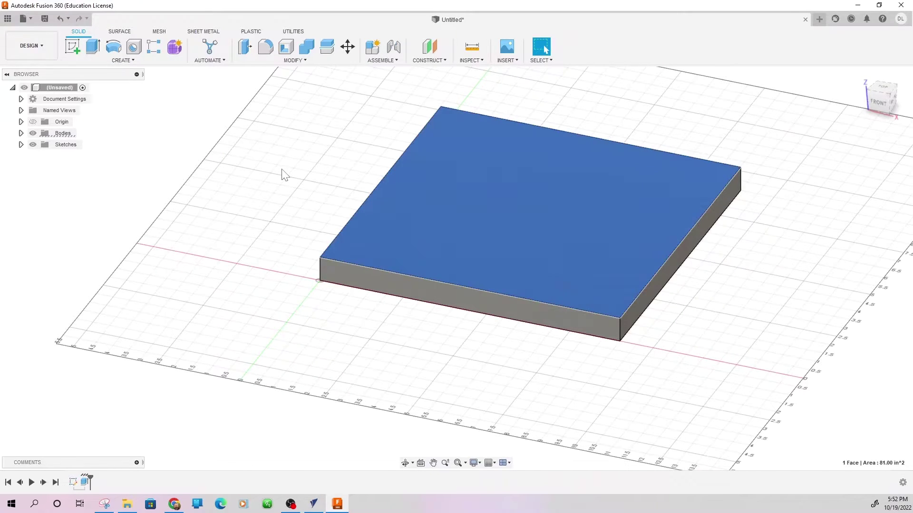
pyautogui.click(281, 174)
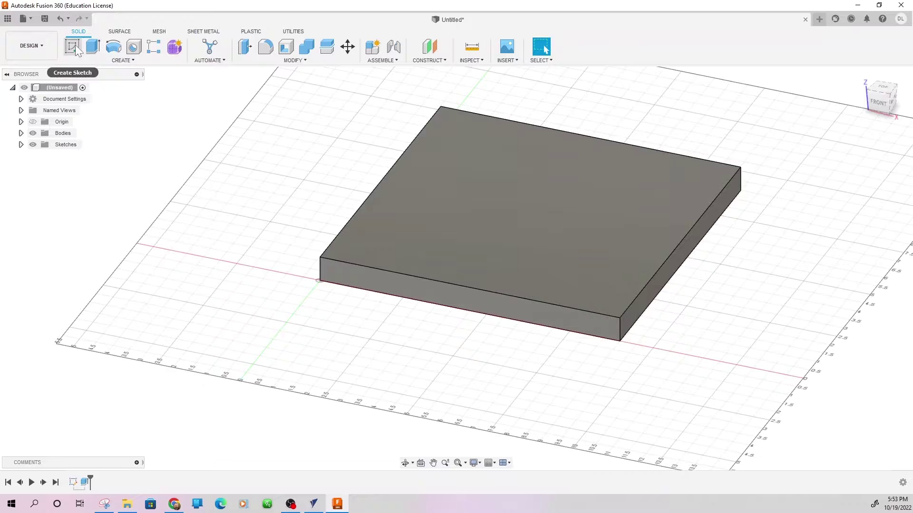
pyautogui.click(486, 161)
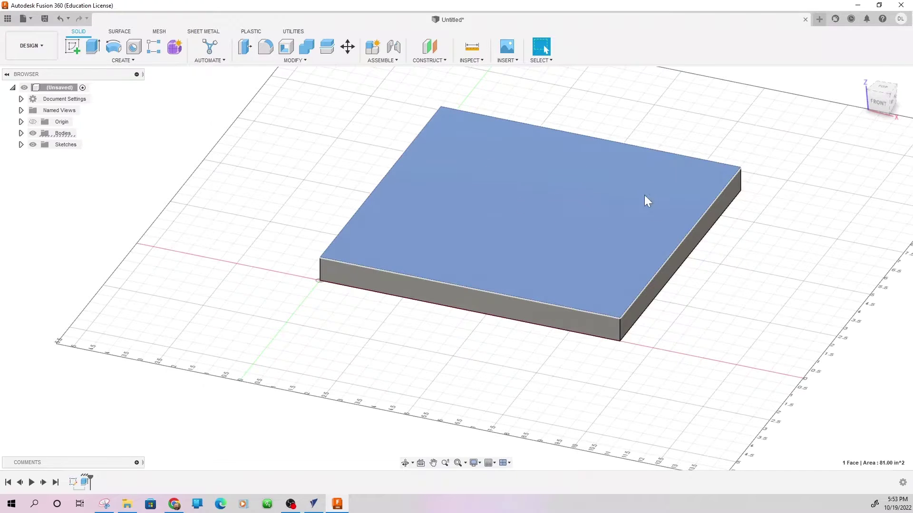
pyautogui.click(73, 46)
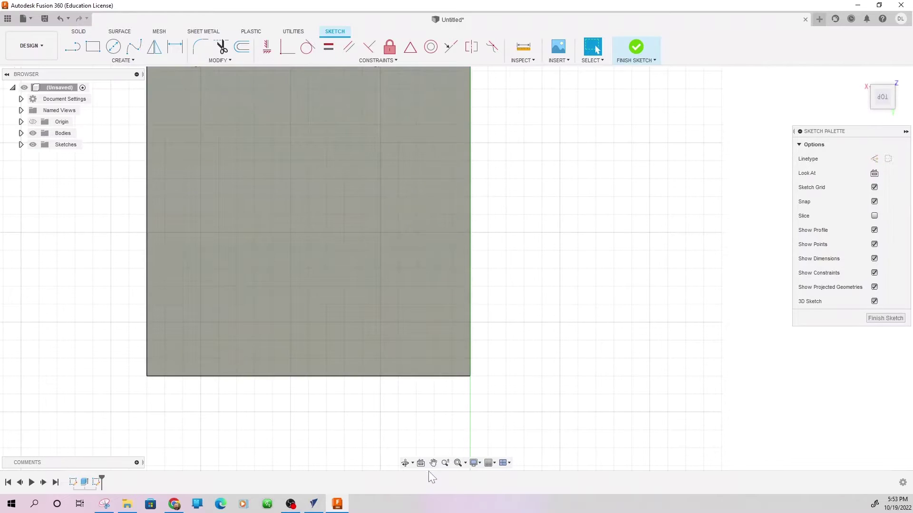
pyautogui.click(433, 463)
pyautogui.moveTo(507, 235); pyautogui.dragTo(593, 271)
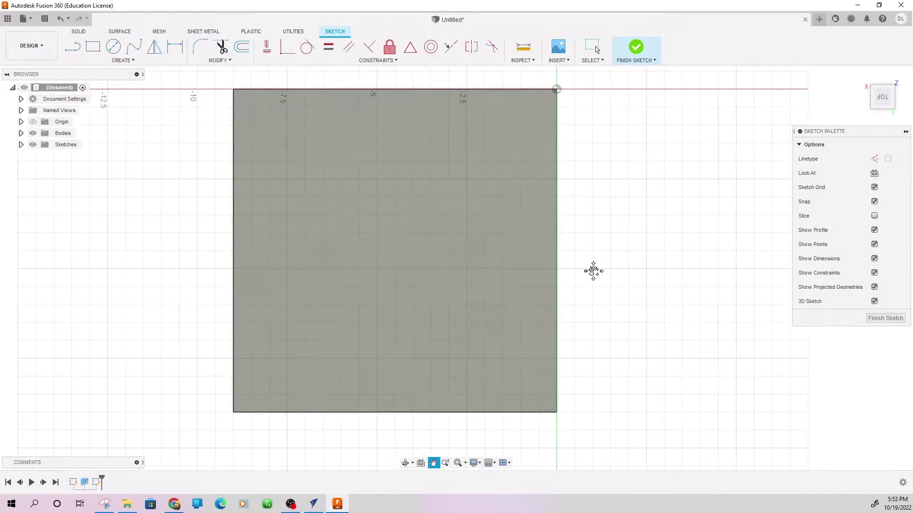
pyautogui.click(93, 46)
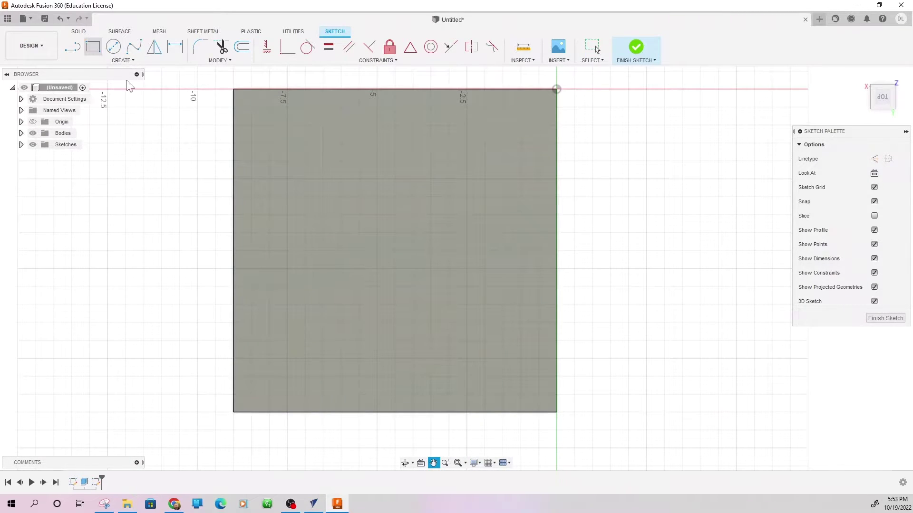
pyautogui.click(251, 107)
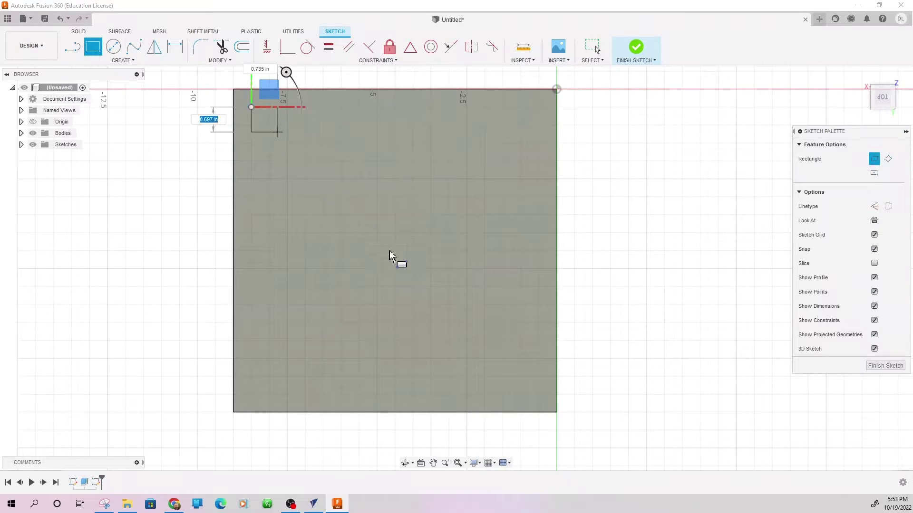
pyautogui.click(538, 394)
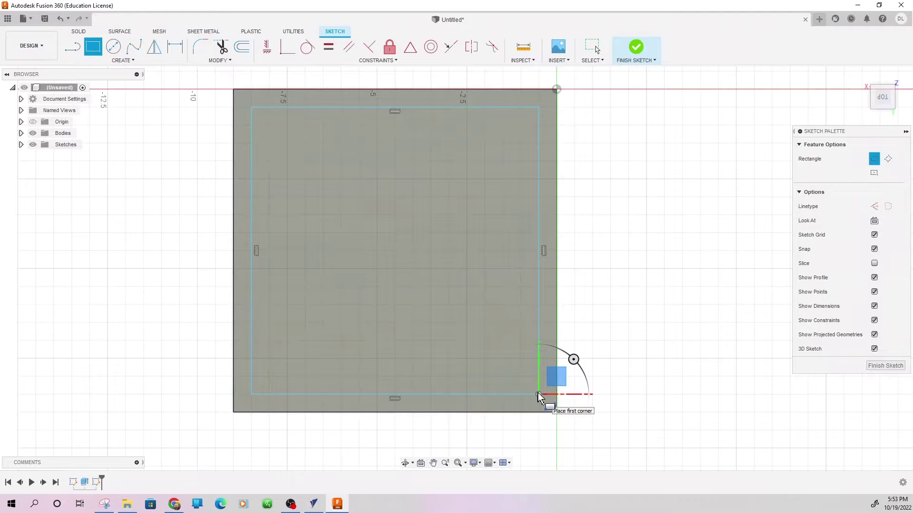
# Round all four corners of the inset rectangle with 1 in fillets.
pyautogui.click(200, 46)
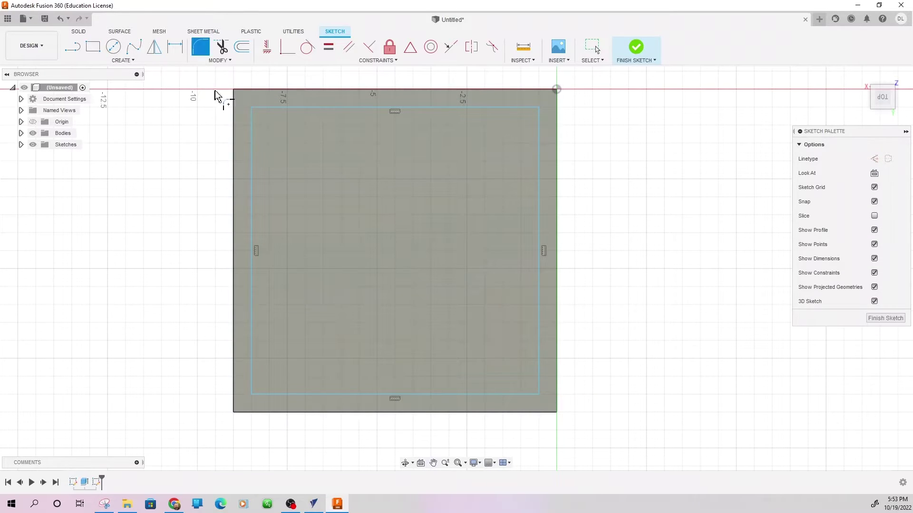
pyautogui.click(273, 106)
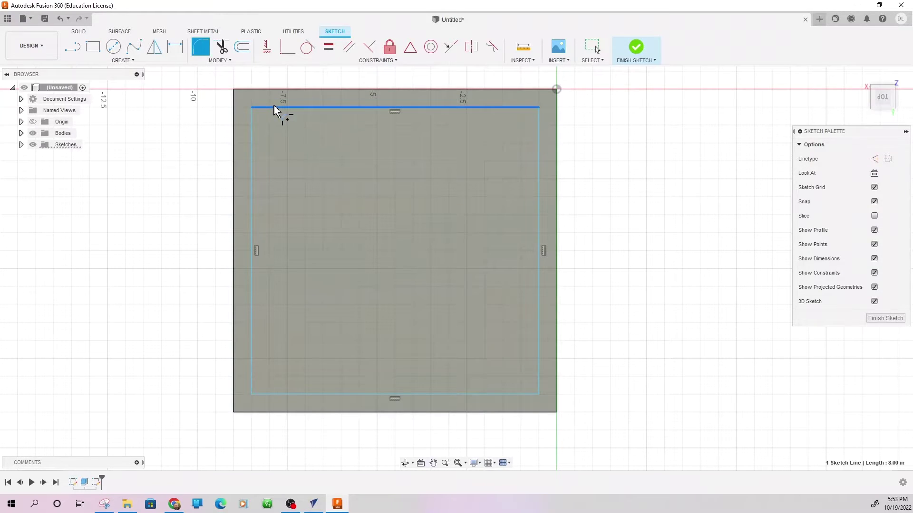
pyautogui.click(252, 126)
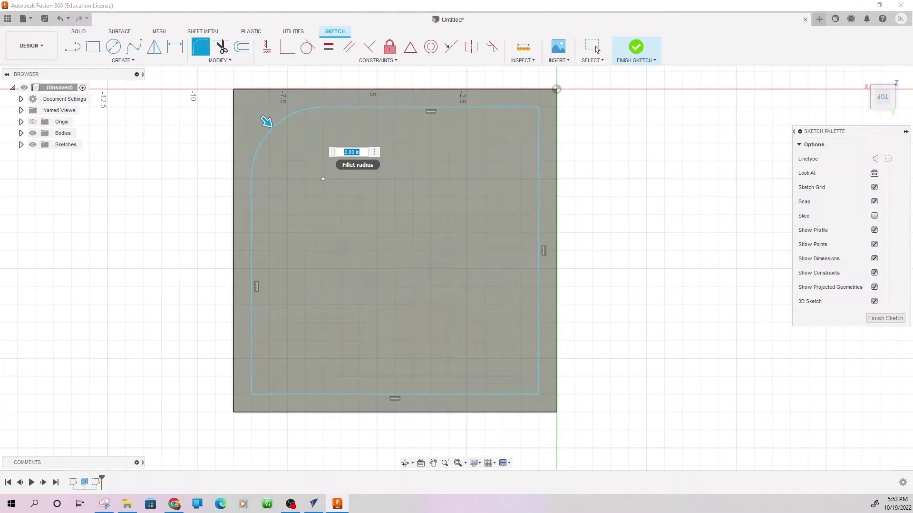
pyautogui.write('1')
pyautogui.click(510, 113)
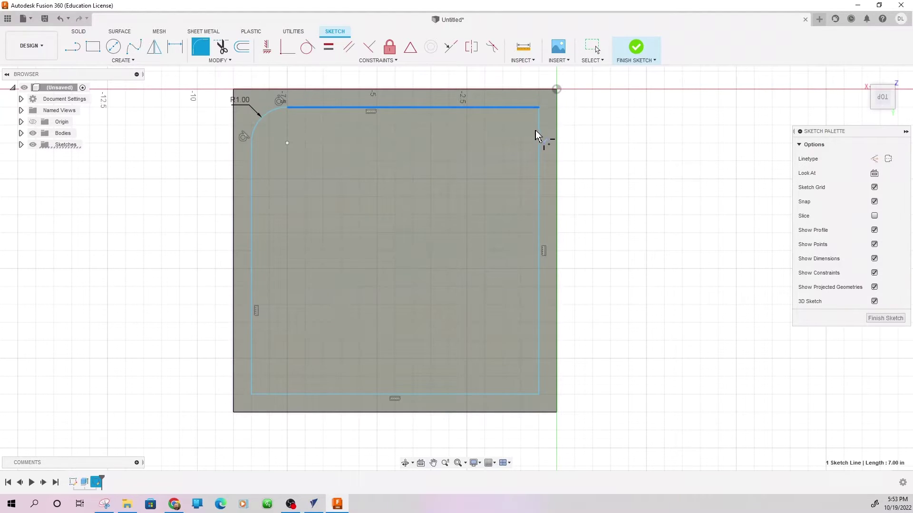
pyautogui.click(539, 138)
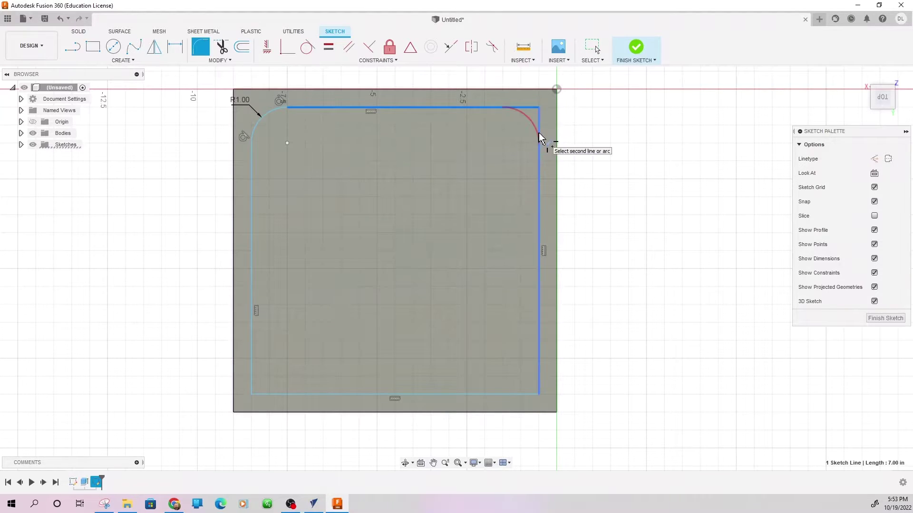
pyautogui.click(540, 377)
pyautogui.click(514, 394)
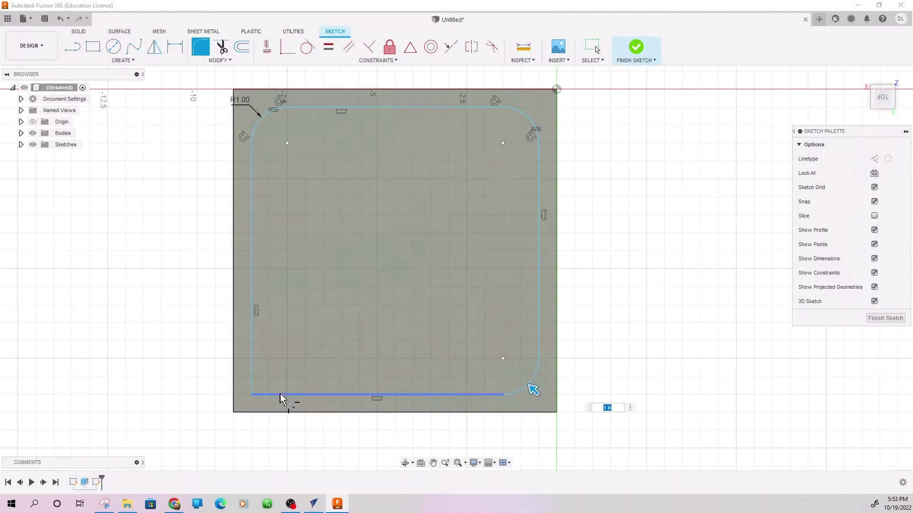
pyautogui.click(280, 394)
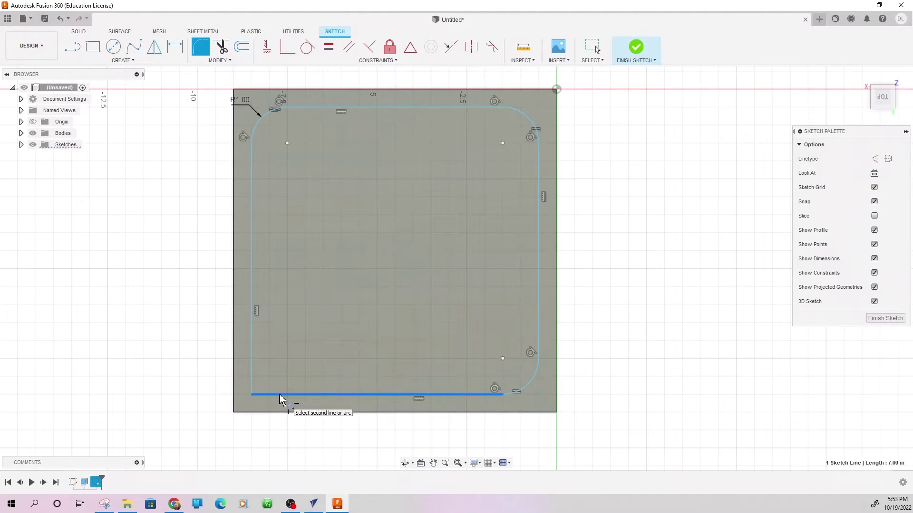
pyautogui.press('Escape')
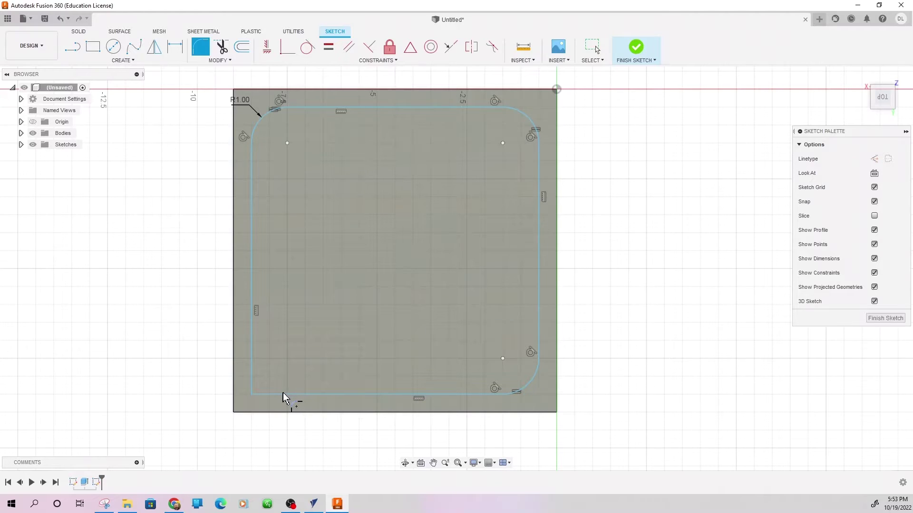
pyautogui.click(252, 366)
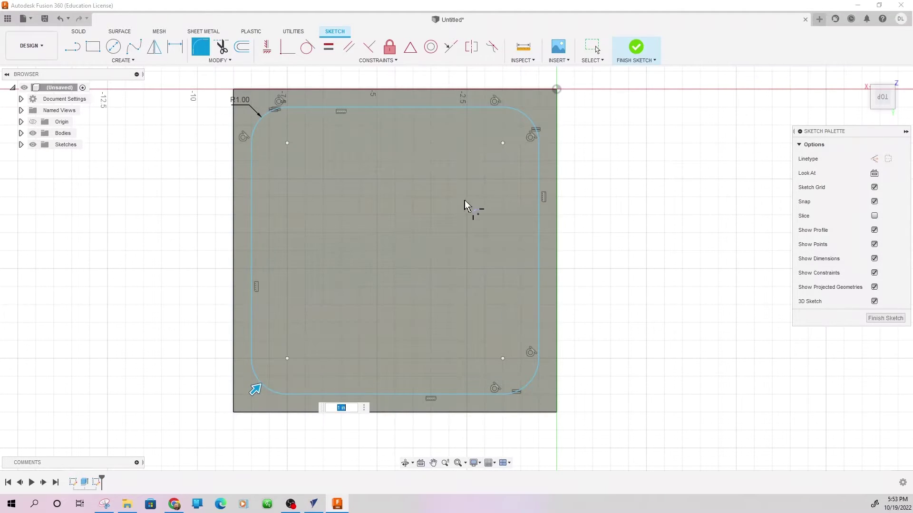
# Extrude the rounded-rectangle profile -0.15 in as a cut to pocket the block's top.
pyautogui.click(885, 318)
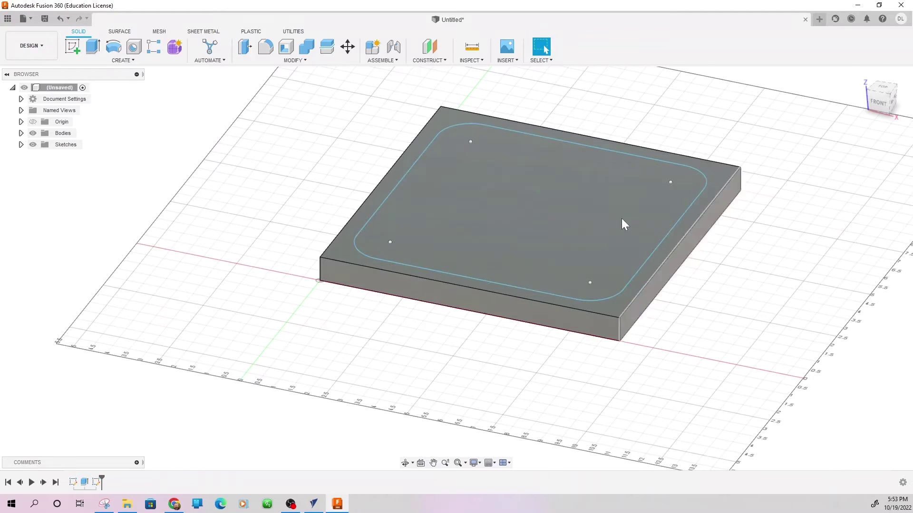
pyautogui.click(537, 209)
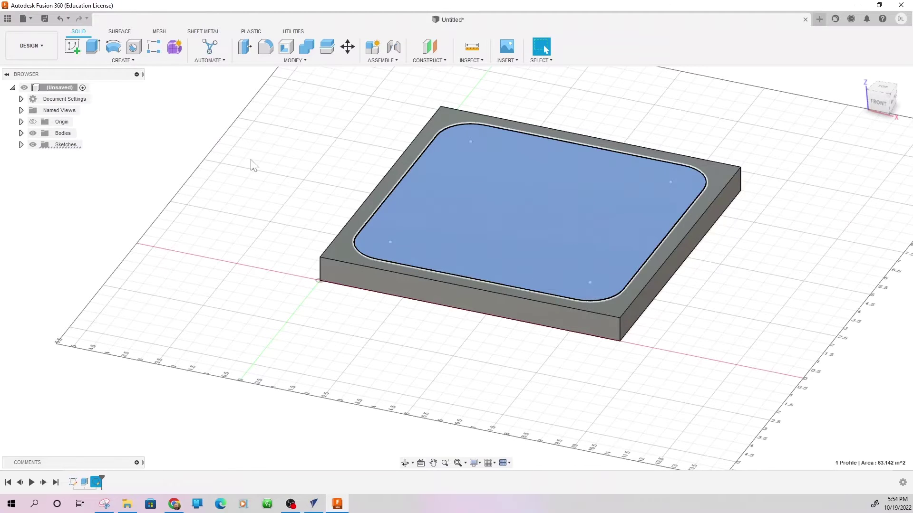
pyautogui.click(93, 48)
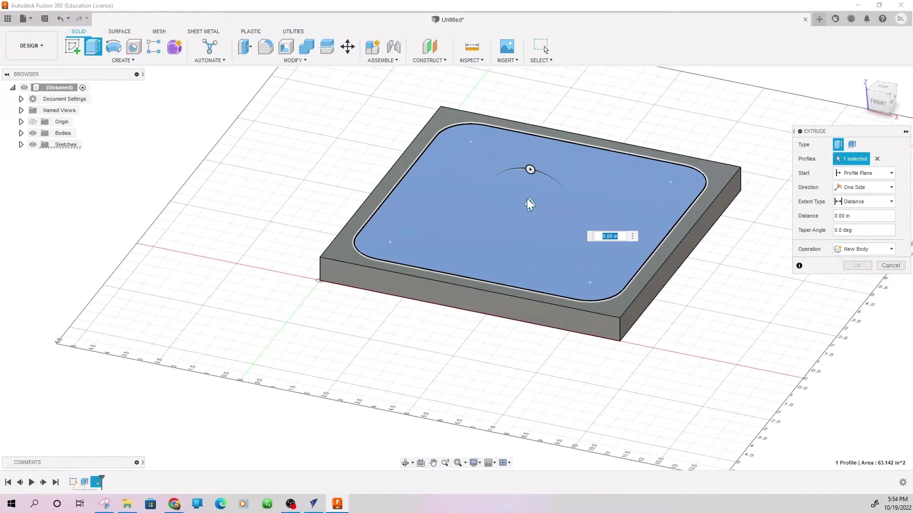
pyautogui.moveTo(529, 203)
pyautogui.mouseDown()
pyautogui.moveTo(531, 160)
pyautogui.moveTo(531, 196)
pyautogui.mouseUp()
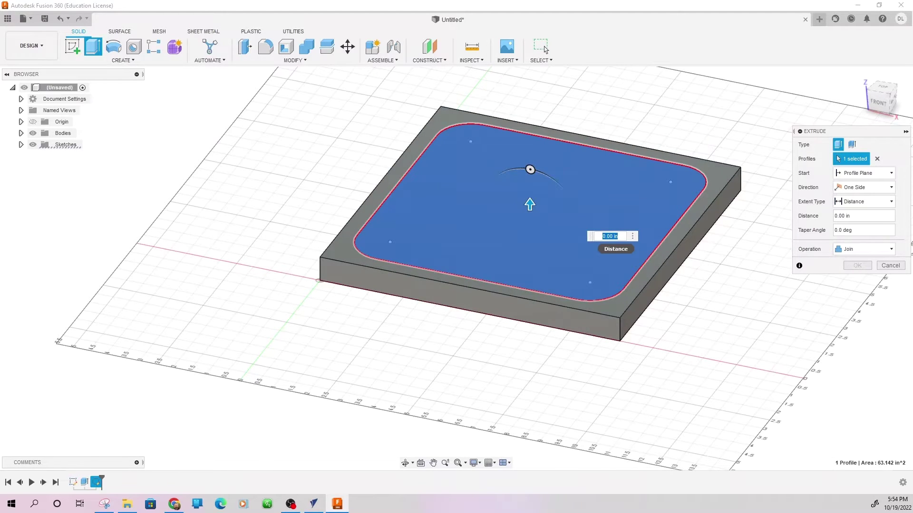
pyautogui.press('BackSpace')
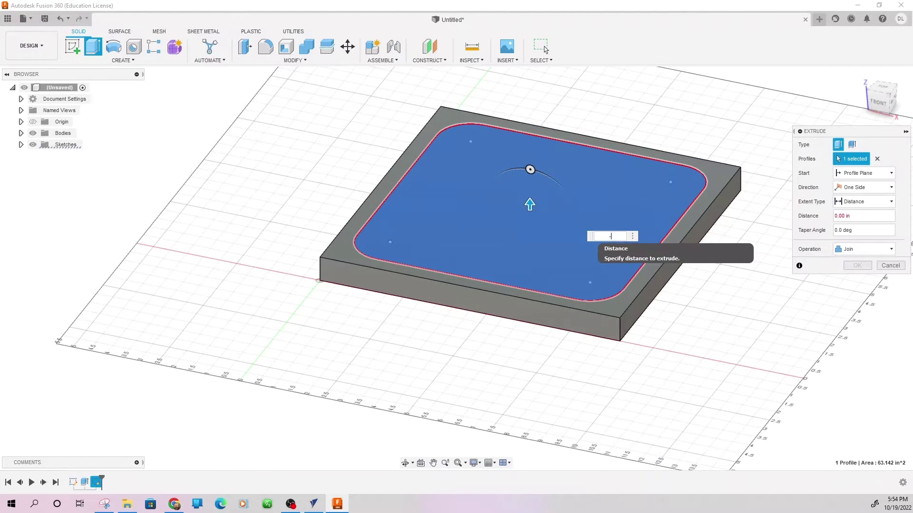
pyautogui.write('-.15')
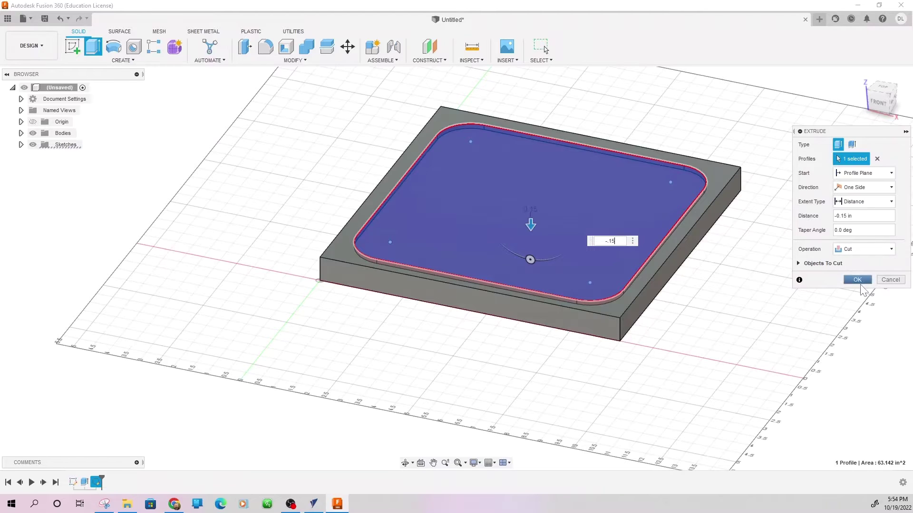
pyautogui.click(859, 281)
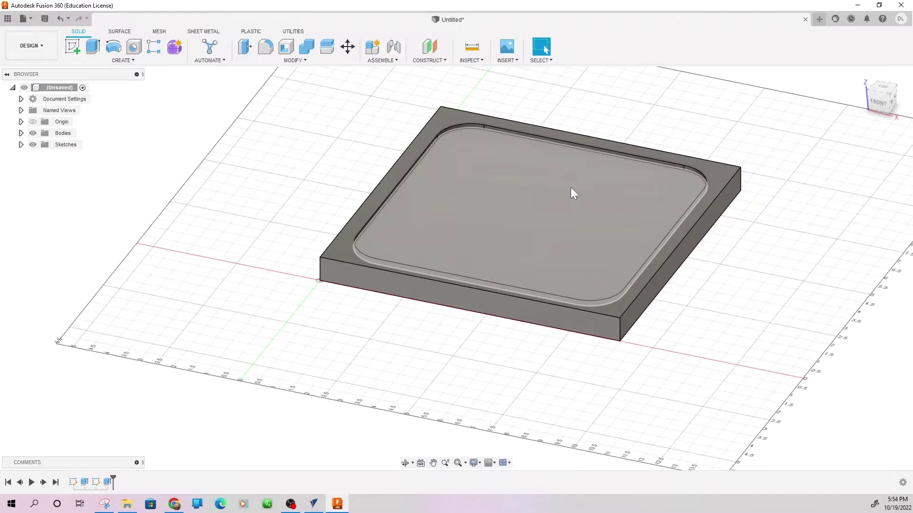
pyautogui.click(557, 191)
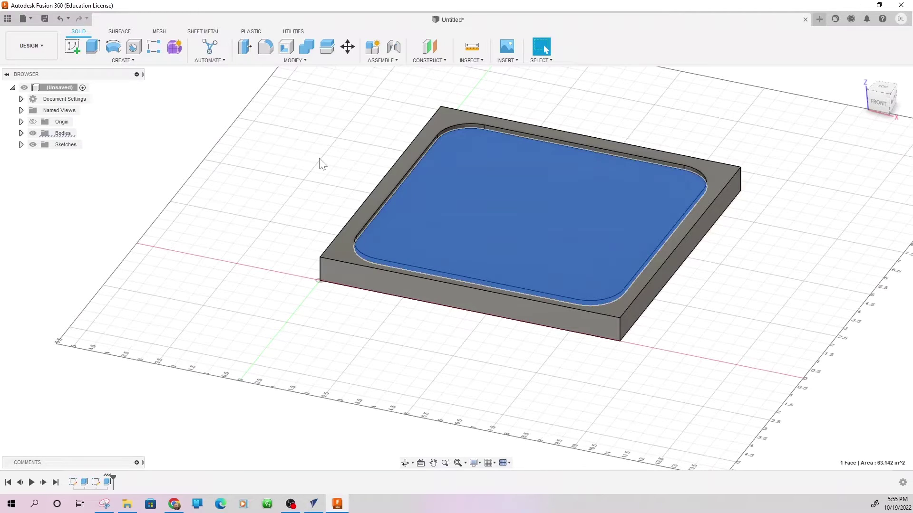
pyautogui.click(320, 163)
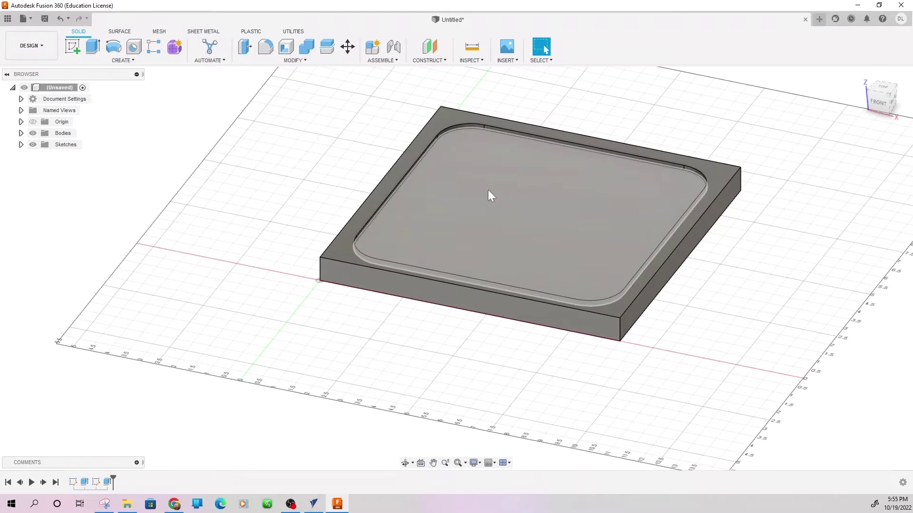
pyautogui.click(579, 210)
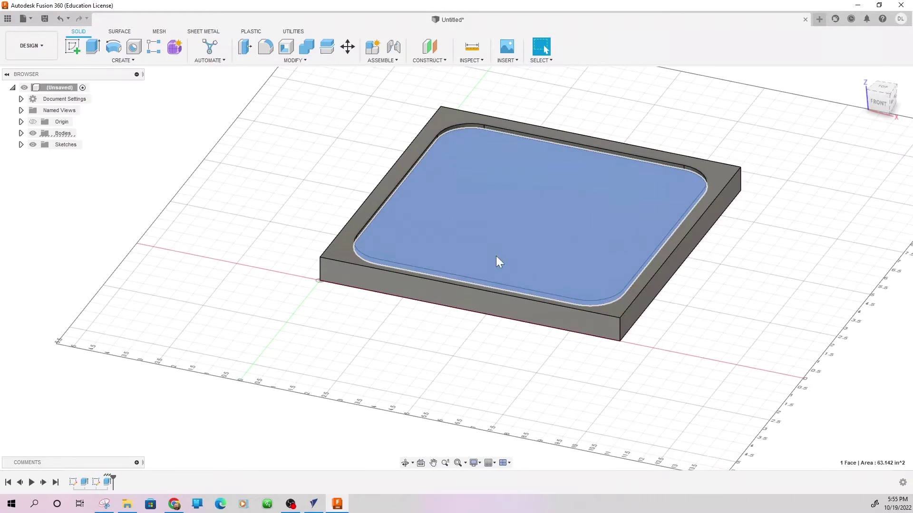
pyautogui.click(778, 221)
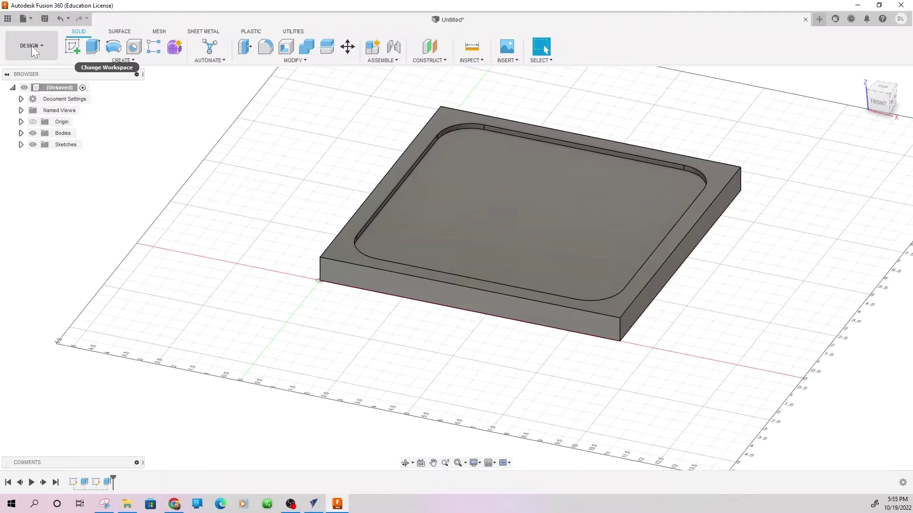
# Switch to the Manufacture workspace and shift the block toward the left of the view.
pyautogui.click(31, 45)
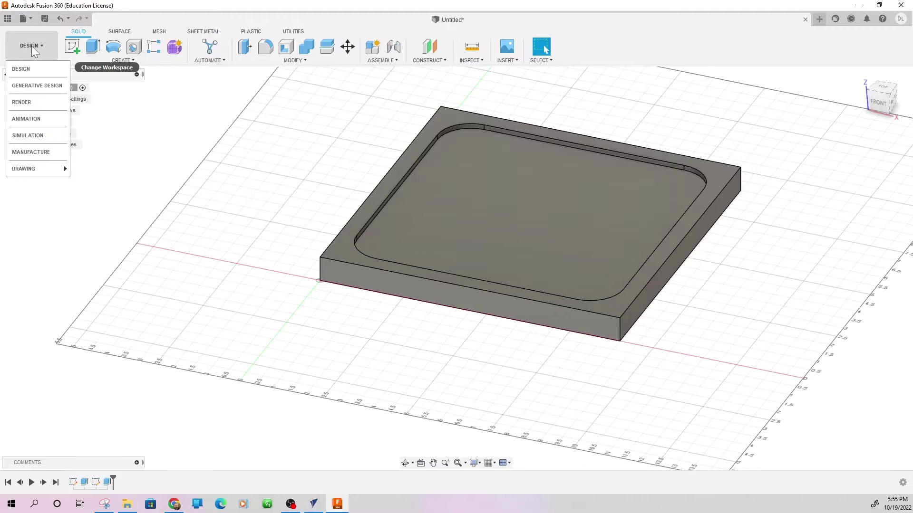
pyautogui.click(50, 152)
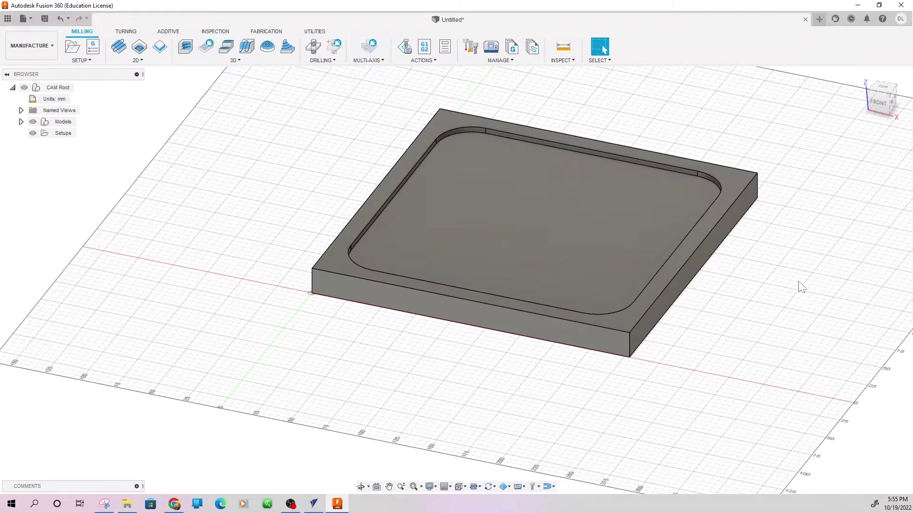
pyautogui.click(389, 486)
pyautogui.moveTo(363, 353); pyautogui.dragTo(281, 350)
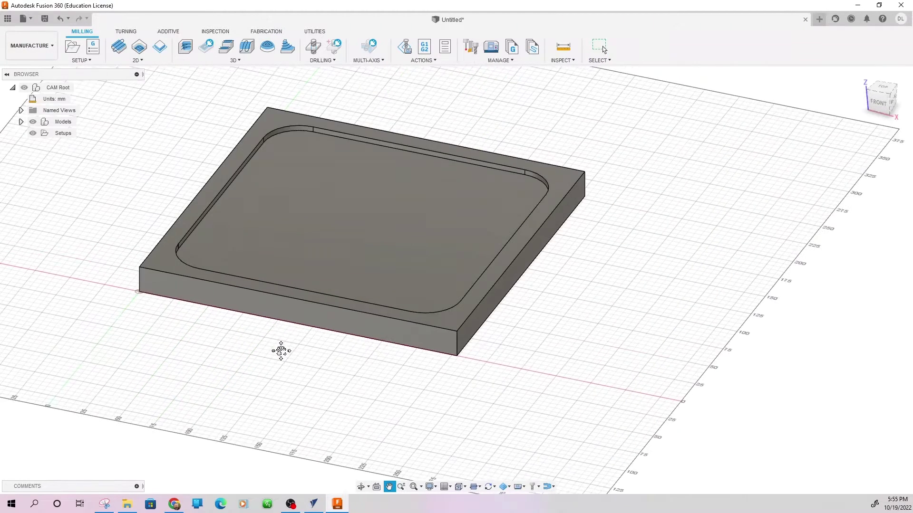
pyautogui.press('Escape')
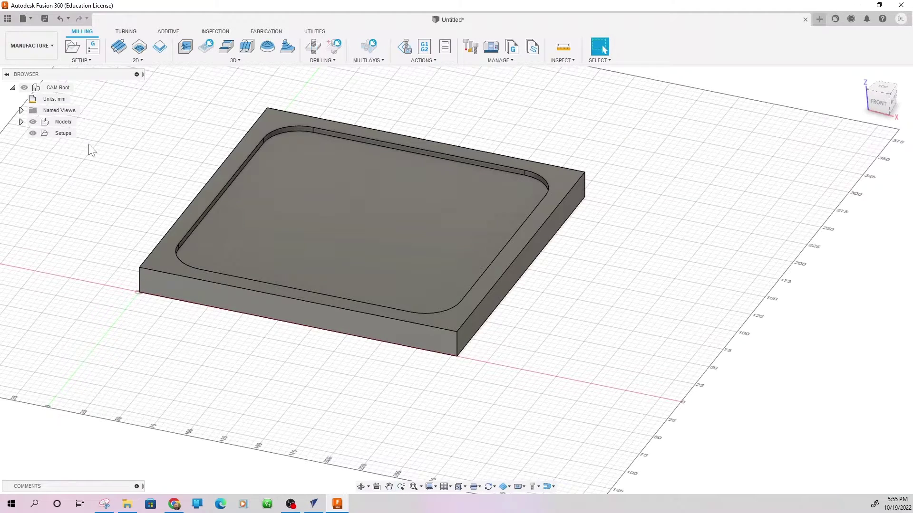
pyautogui.click(82, 61)
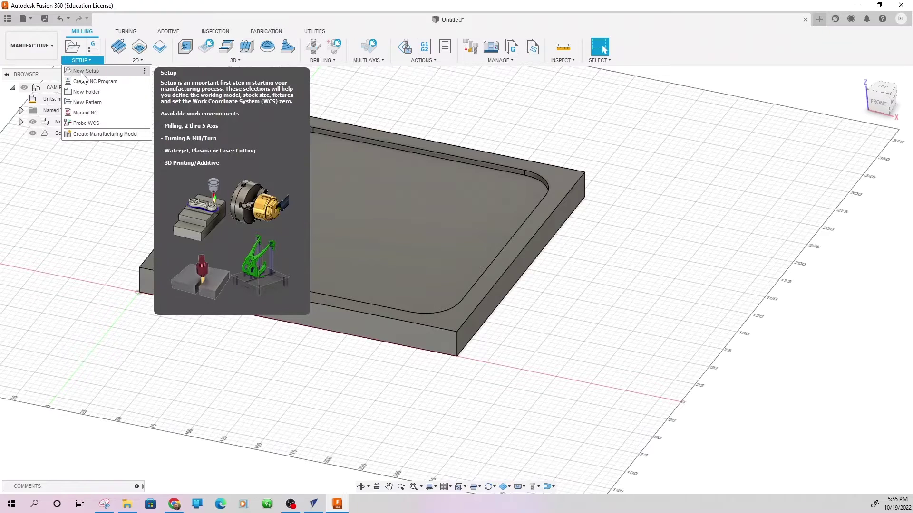
# Create a new setup and assign it the local Onefinity X50 Woodworker machine.
pyautogui.click(81, 73)
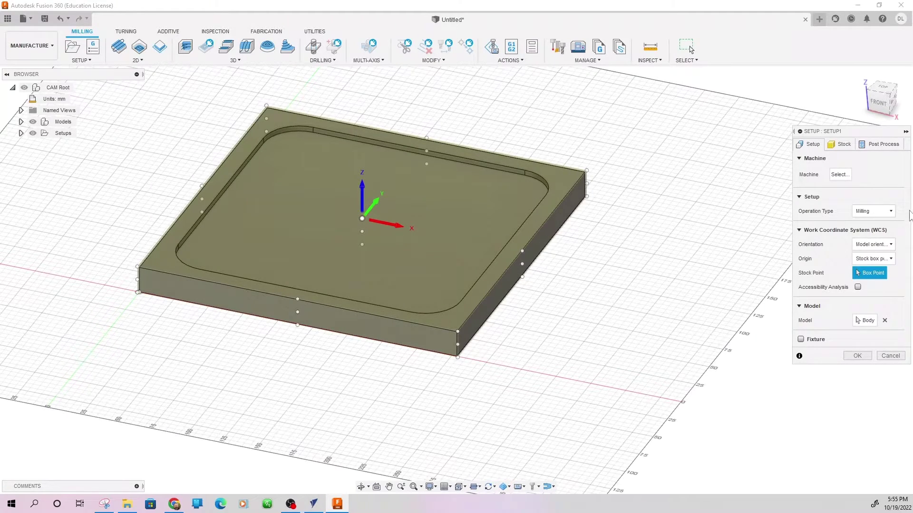
pyautogui.click(840, 176)
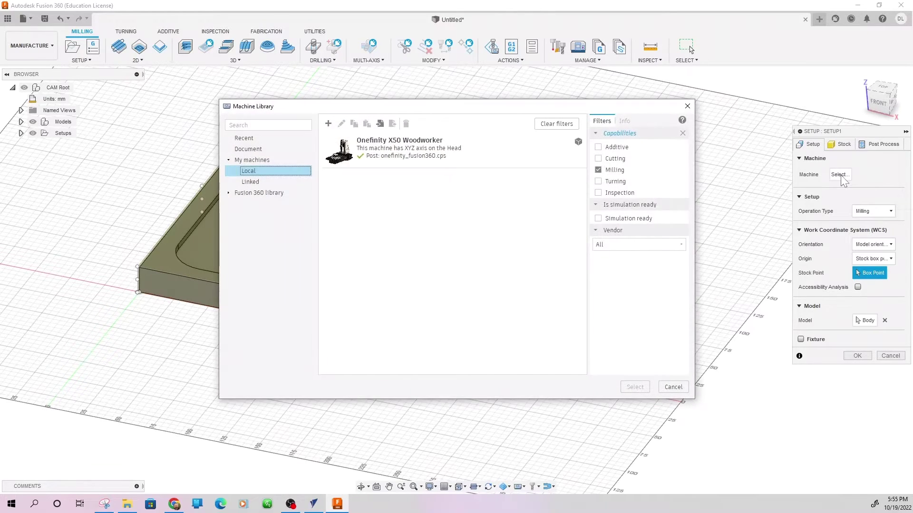
pyautogui.click(359, 152)
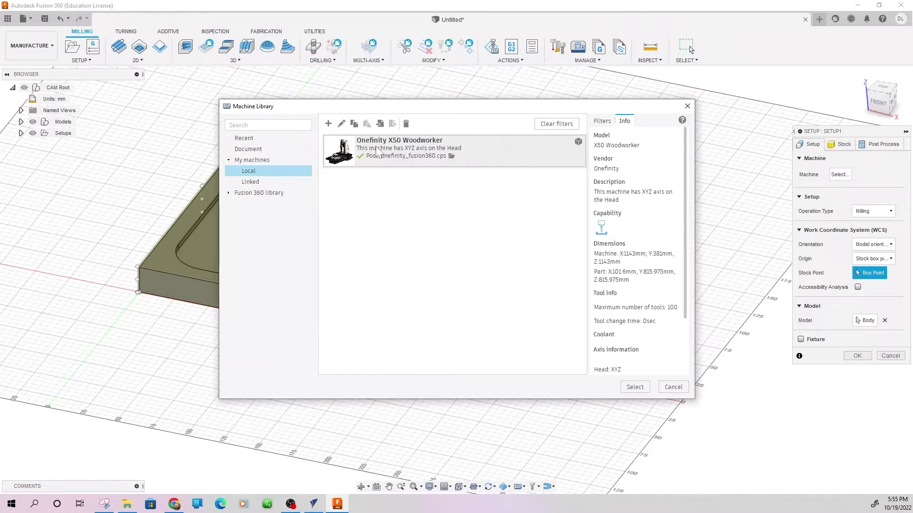
pyautogui.click(414, 157)
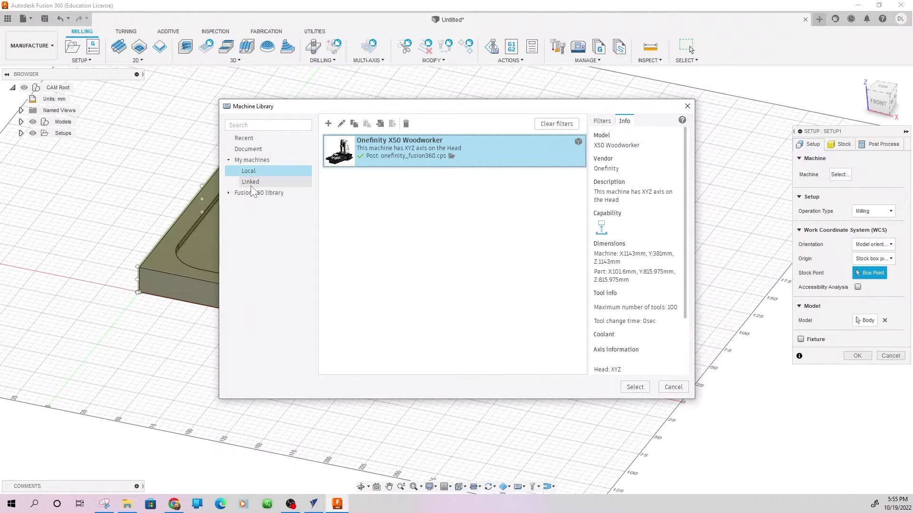
pyautogui.click(251, 194)
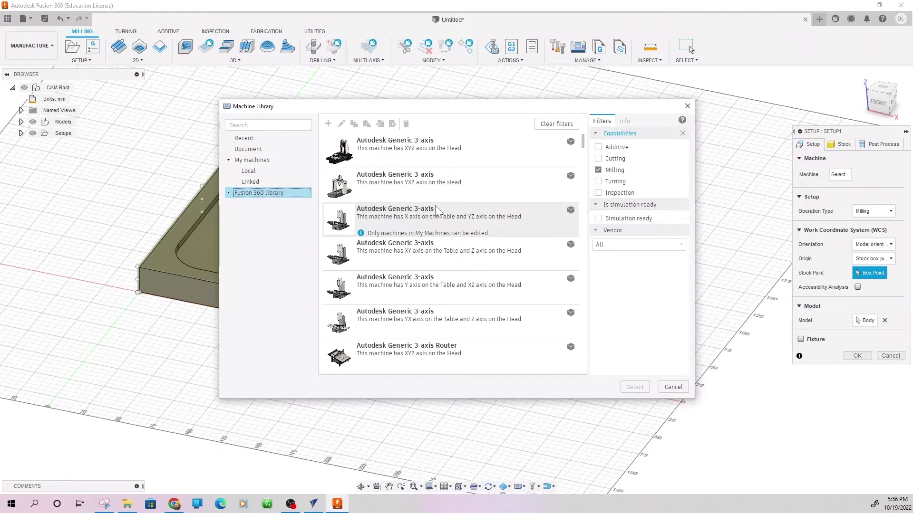
pyautogui.scroll(-15, 436, 208)
pyautogui.scroll(15, 436, 210)
pyautogui.click(253, 194)
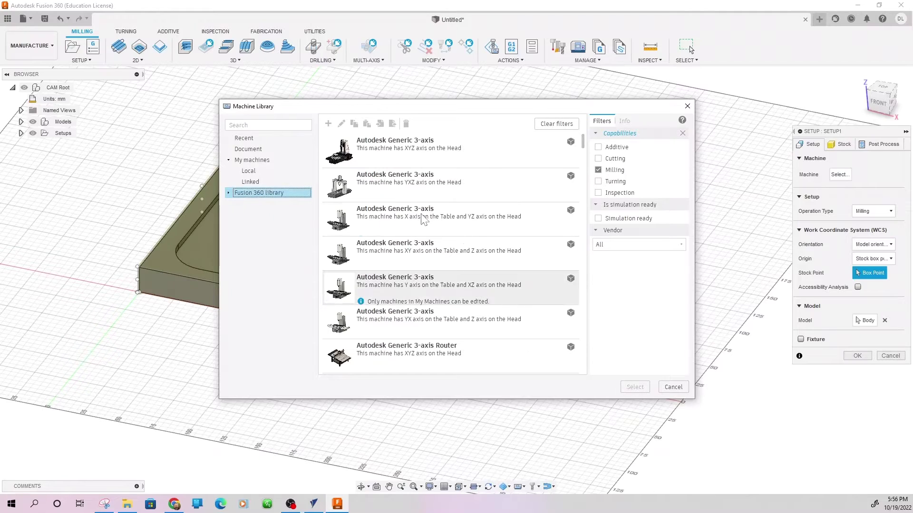
pyautogui.click(248, 171)
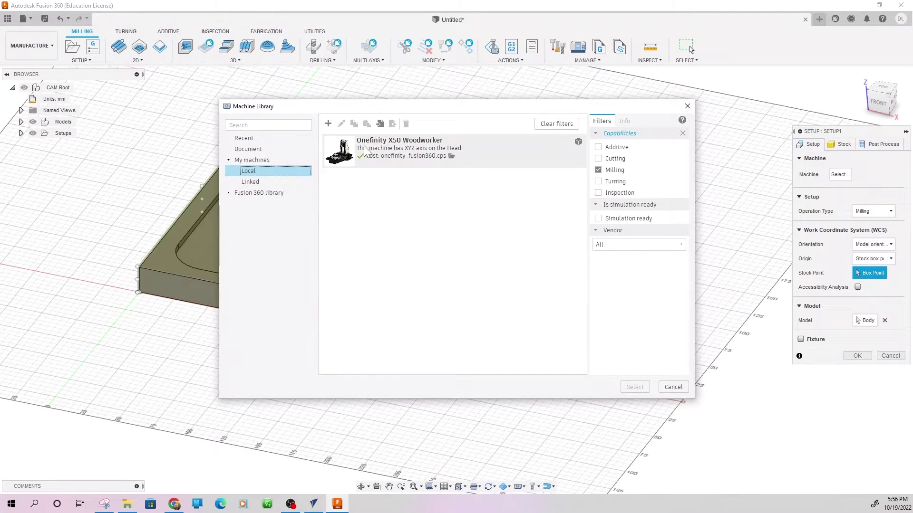
pyautogui.click(380, 152)
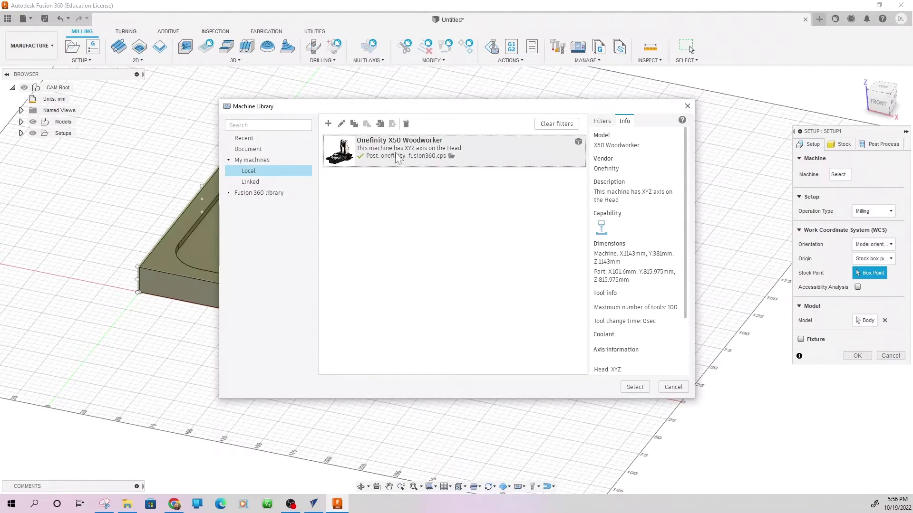
pyautogui.click(636, 387)
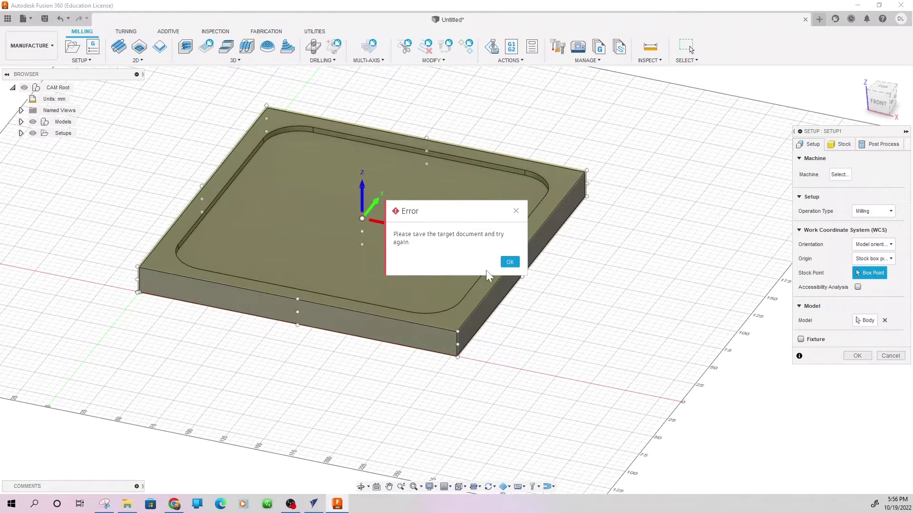
# Dismiss the save-required error and save the design as 'Workflow'.
pyautogui.click(509, 262)
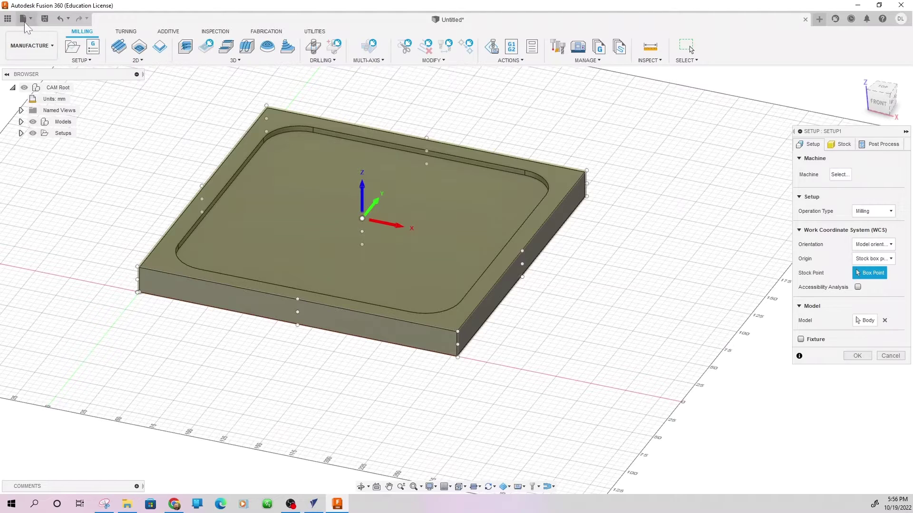
pyautogui.click(44, 18)
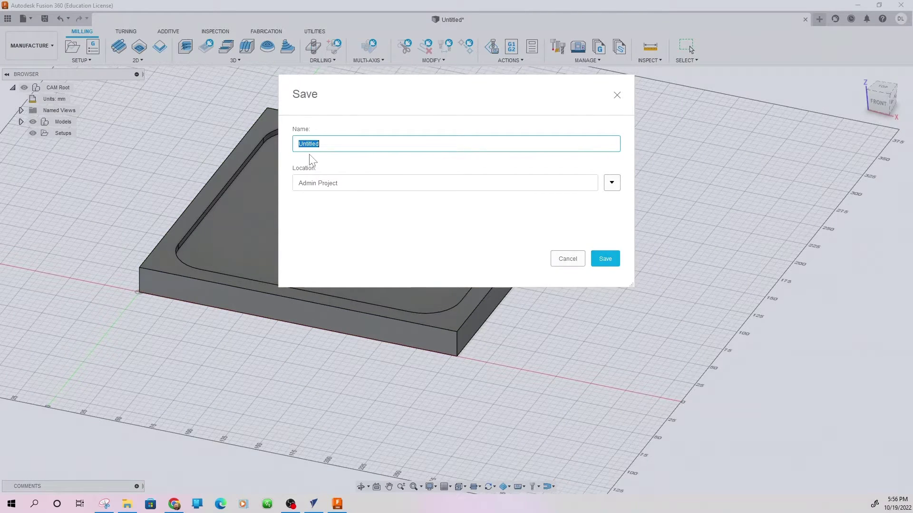
pyautogui.write('Workflow')
pyautogui.click(605, 259)
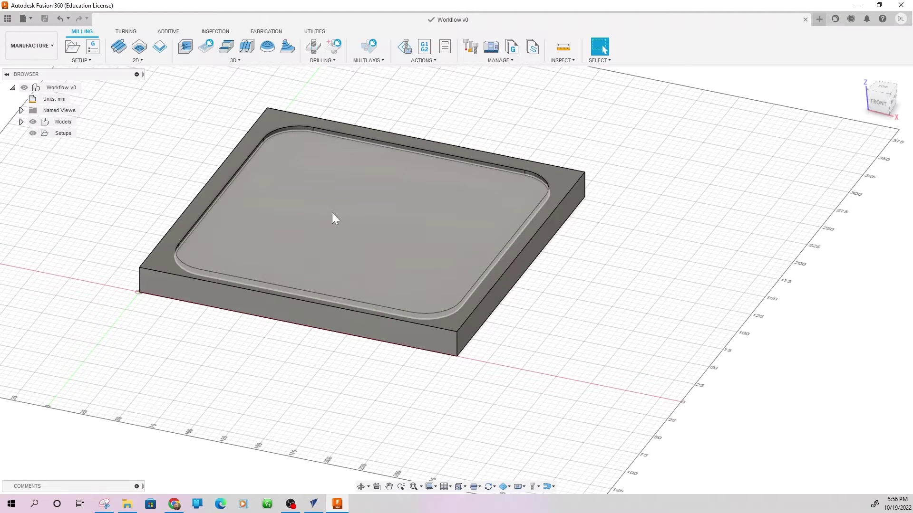
# Create a new milling setup using the Onefinity X50 Woodworker machine.
pyautogui.click(81, 61)
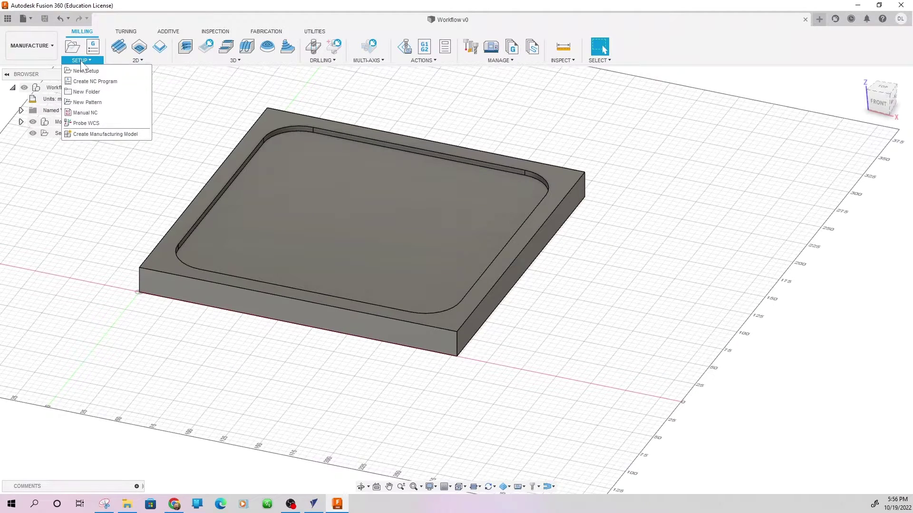
pyautogui.click(84, 72)
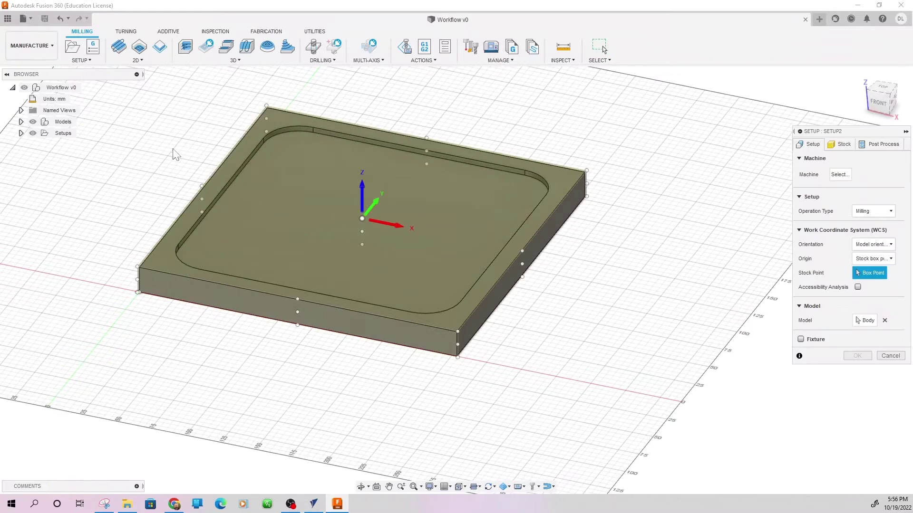
pyautogui.click(839, 174)
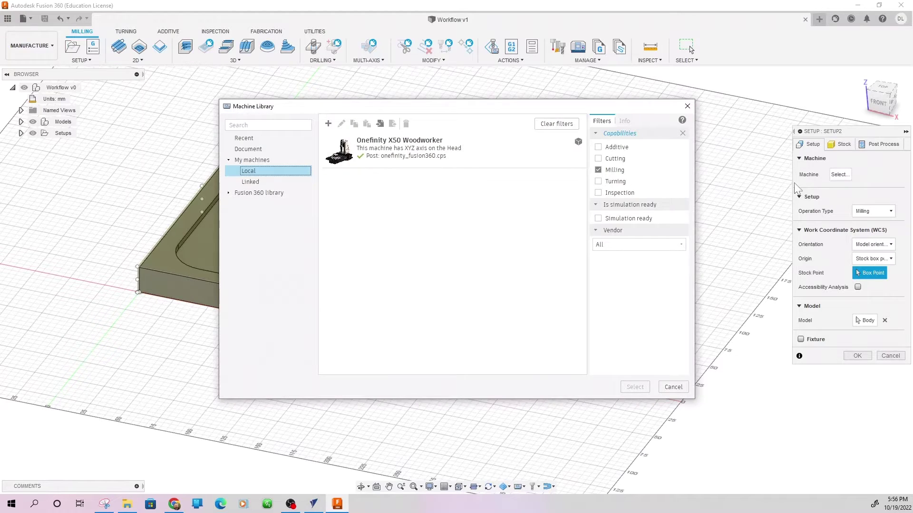
pyautogui.click(413, 151)
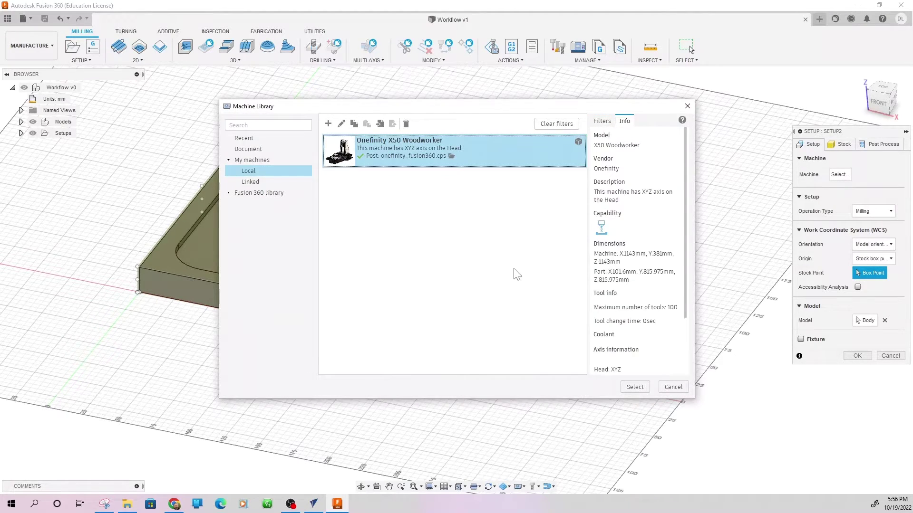
pyautogui.click(635, 388)
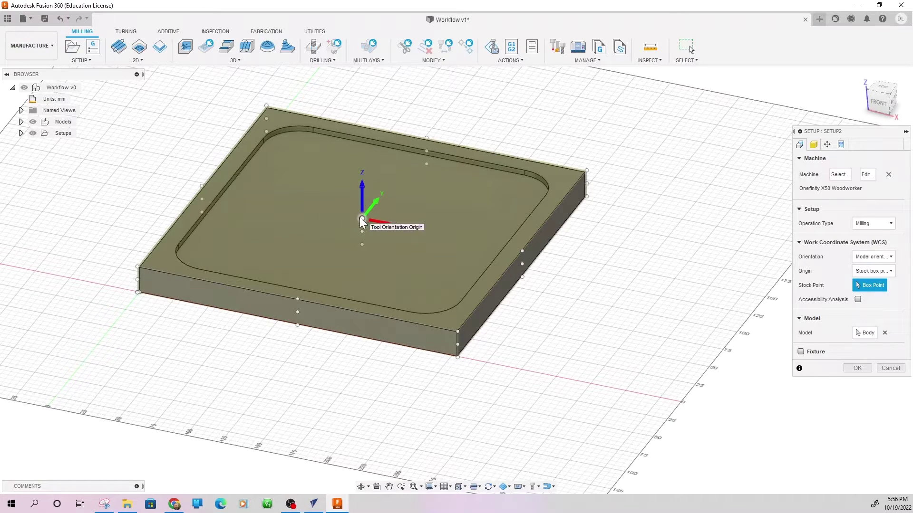
# Place the work origin at the stock corner, review the stock, position and post settings, and confirm Setup2.
pyautogui.click(138, 267)
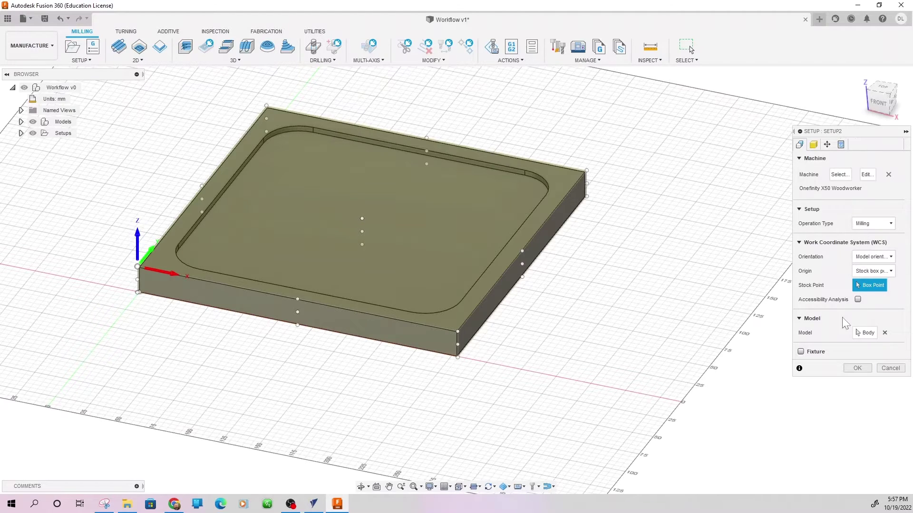
pyautogui.click(814, 145)
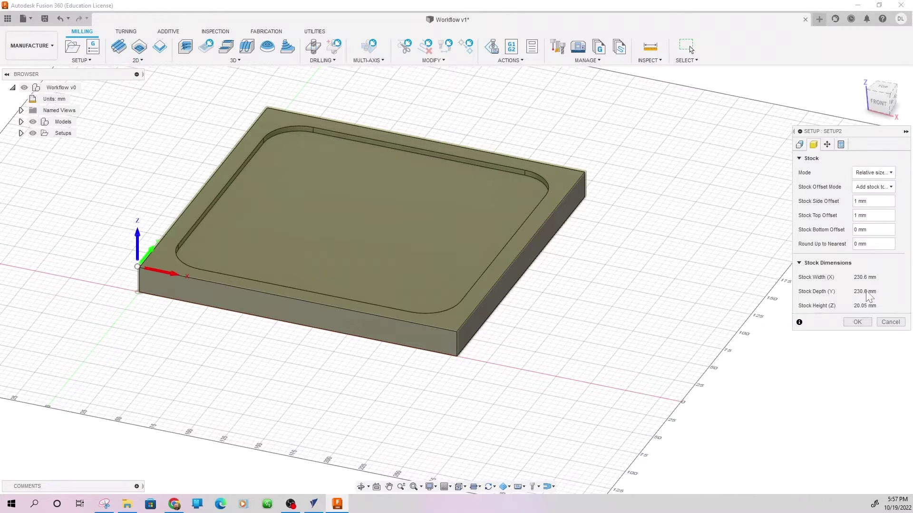
pyautogui.click(827, 145)
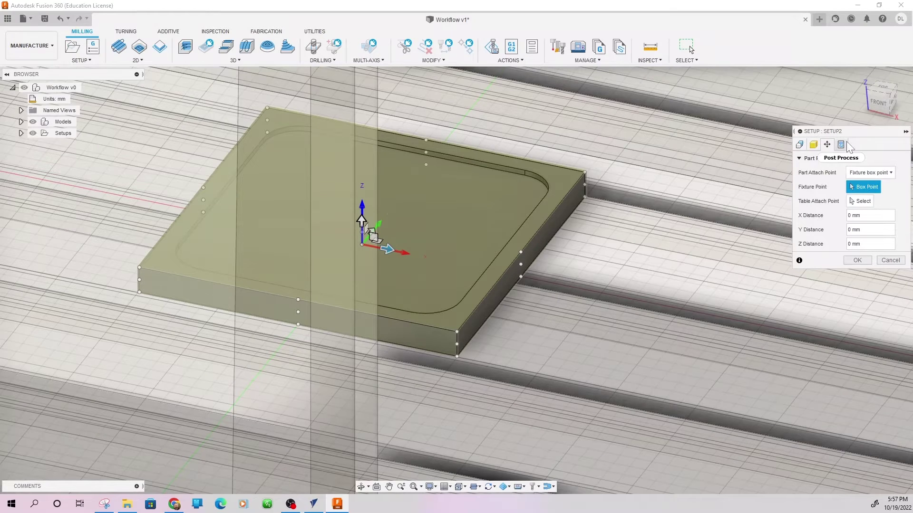
pyautogui.click(841, 145)
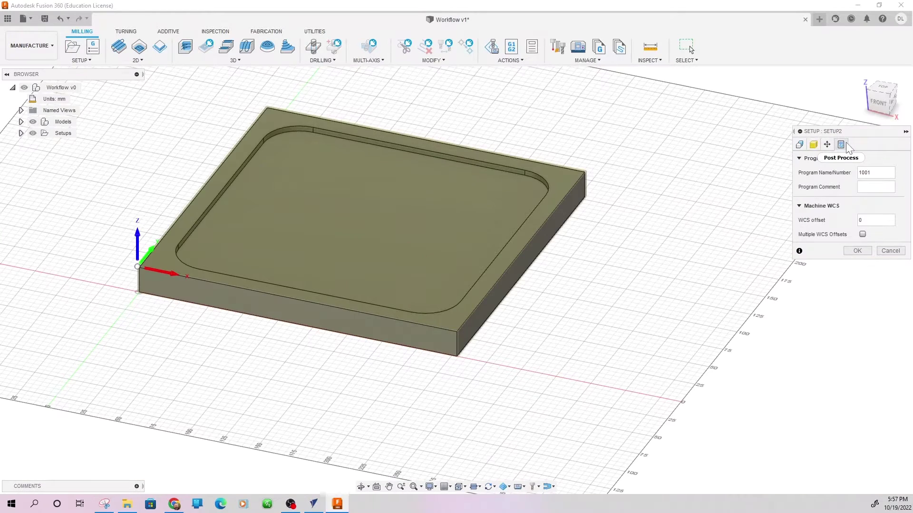
pyautogui.click(799, 145)
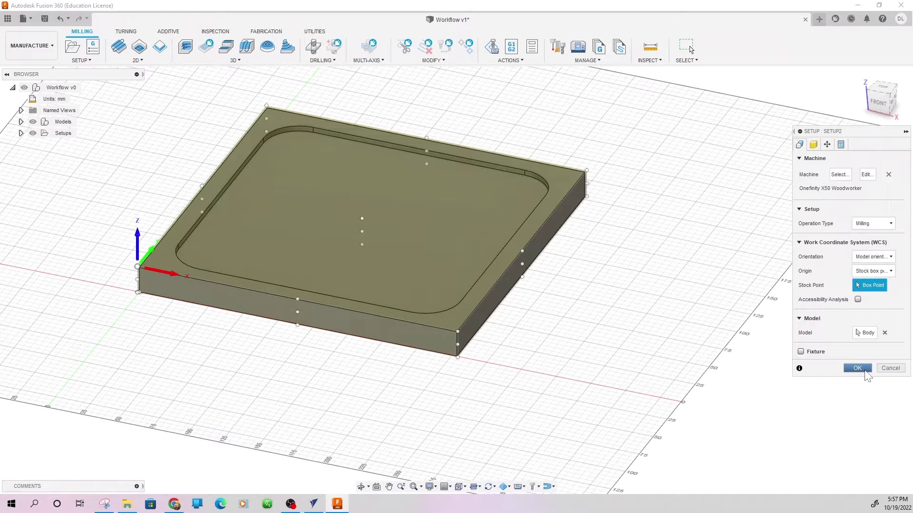
pyautogui.click(858, 369)
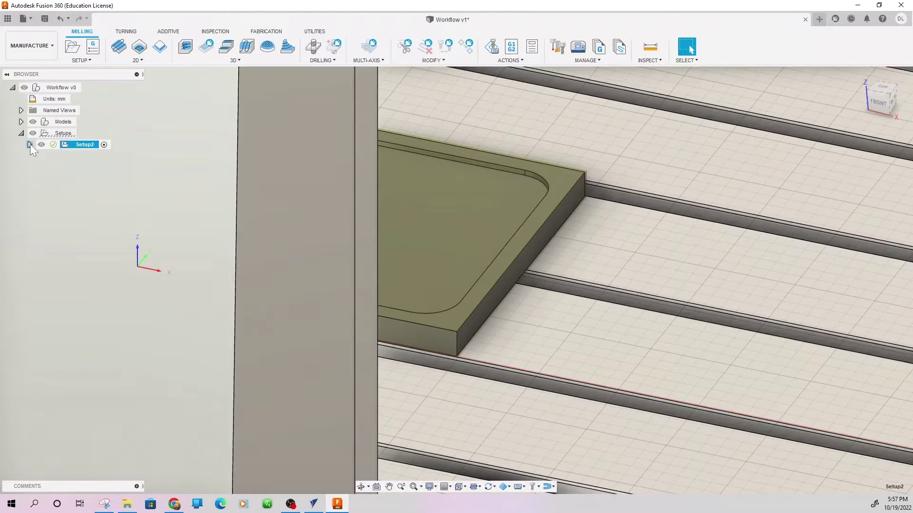
# Select the pocket floor face under Setup2 and start a 2D Pocket operation.
pyautogui.click(29, 145)
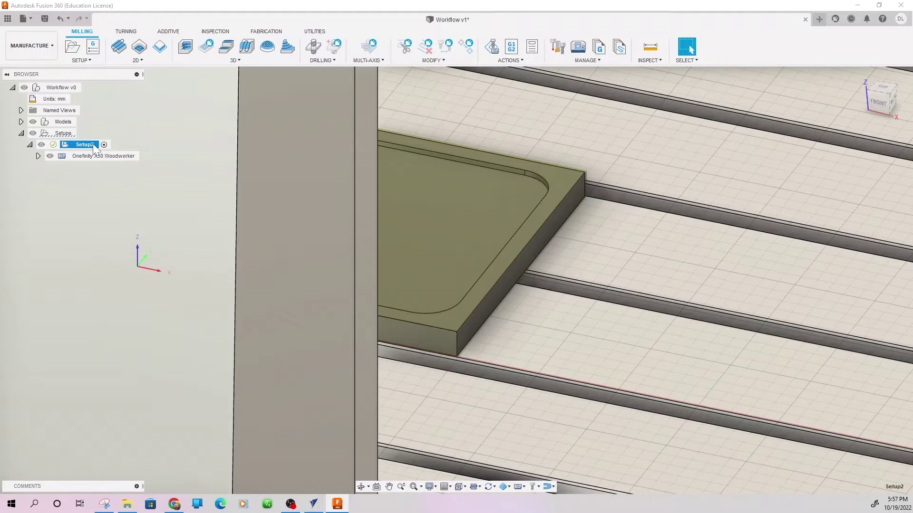
pyautogui.click(437, 216)
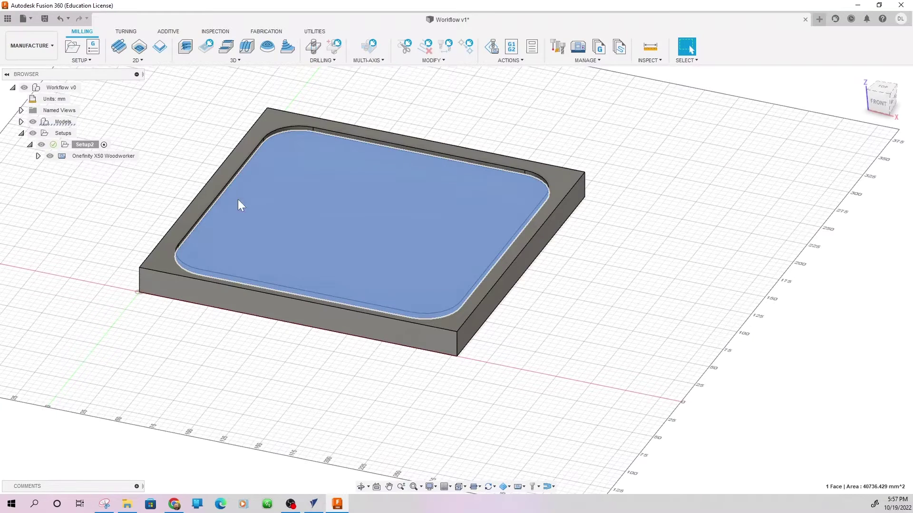
pyautogui.click(141, 58)
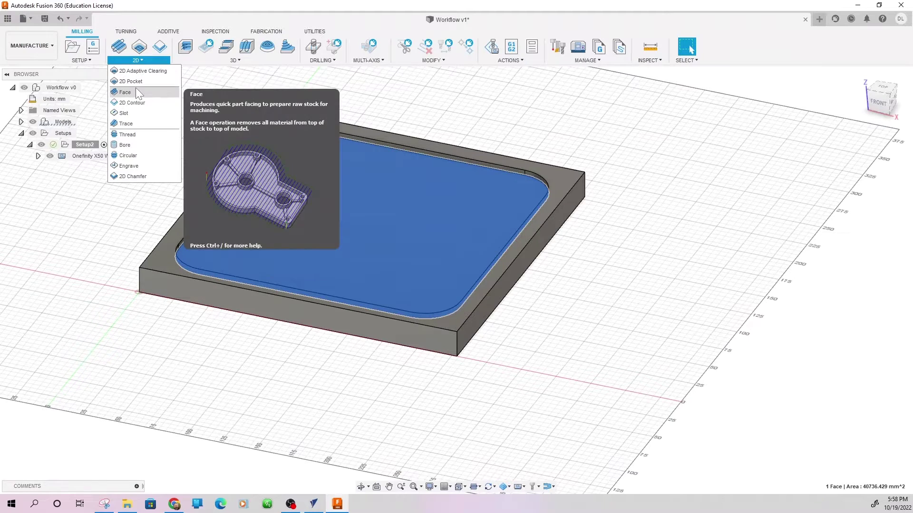
pyautogui.click(137, 83)
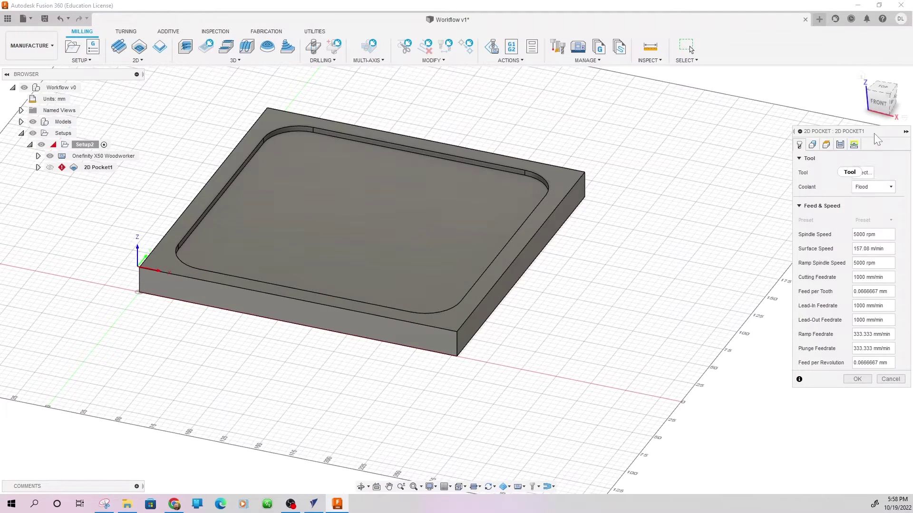
# Assign the Ø1/4" Flat Endmill from the Local library to the 2D pocket operation.
pyautogui.moveTo(857, 133); pyautogui.dragTo(534, 91)
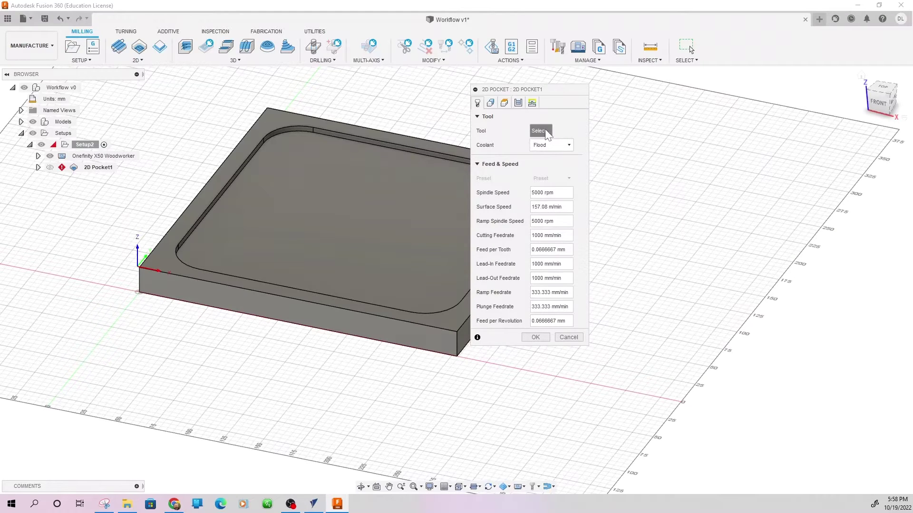
pyautogui.click(542, 130)
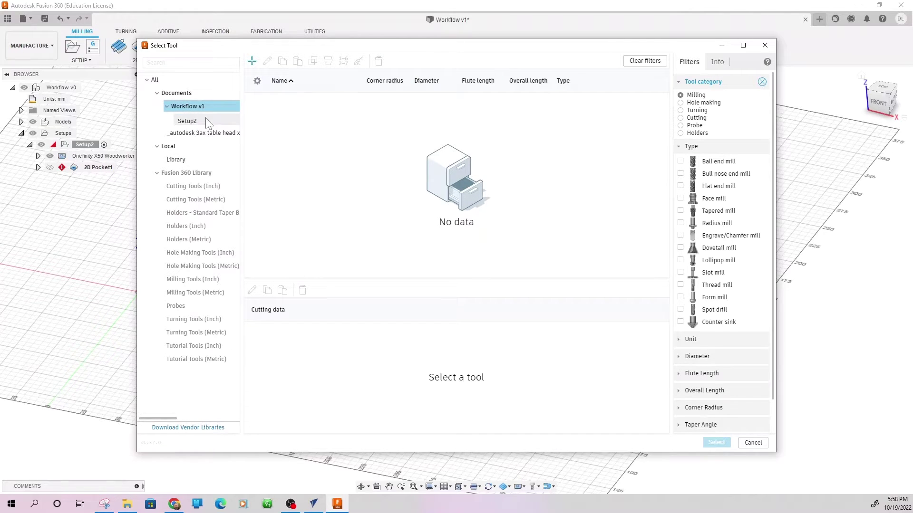
pyautogui.click(179, 160)
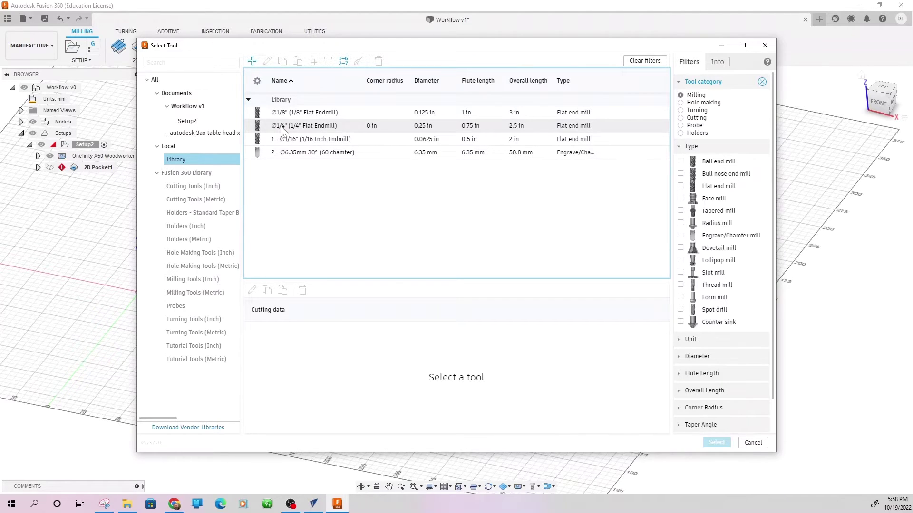
pyautogui.click(283, 127)
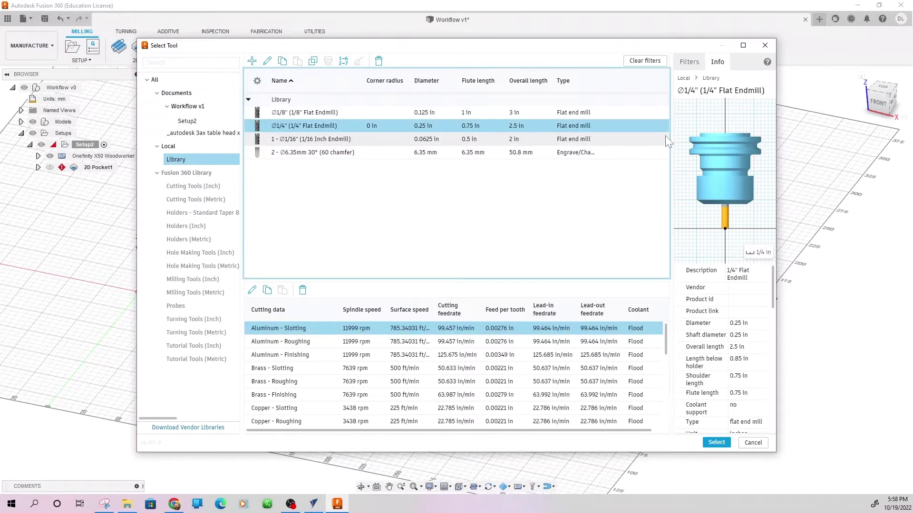
pyautogui.click(477, 125)
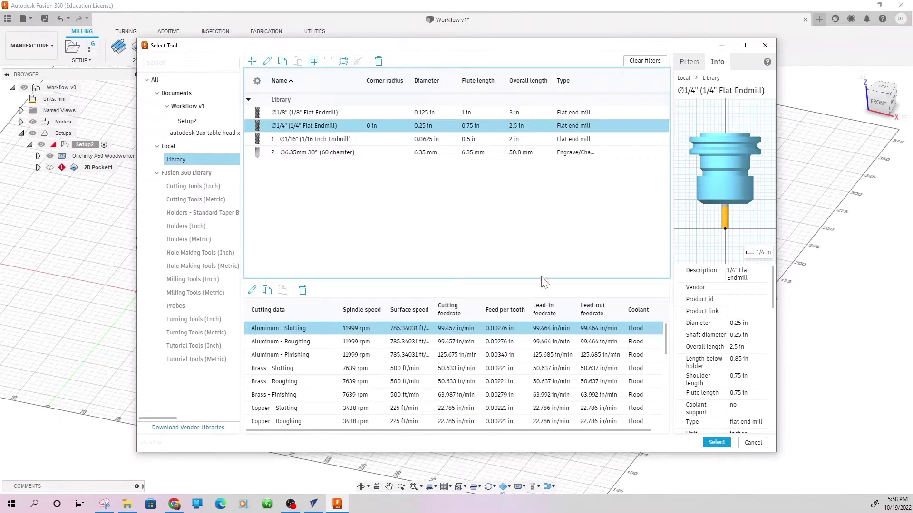
pyautogui.click(716, 443)
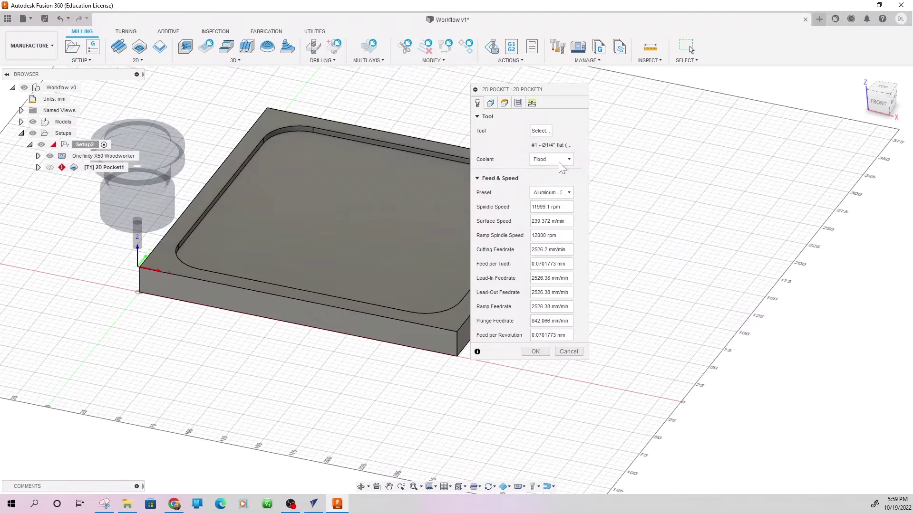
# Set Coolant to Disabled and keep the Custom feeds-and-speeds preset.
pyautogui.click(556, 160)
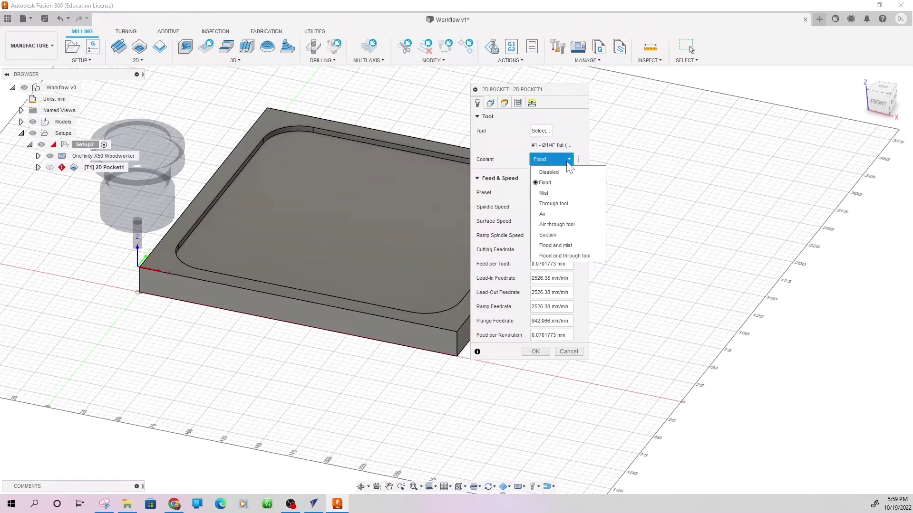
pyautogui.click(551, 181)
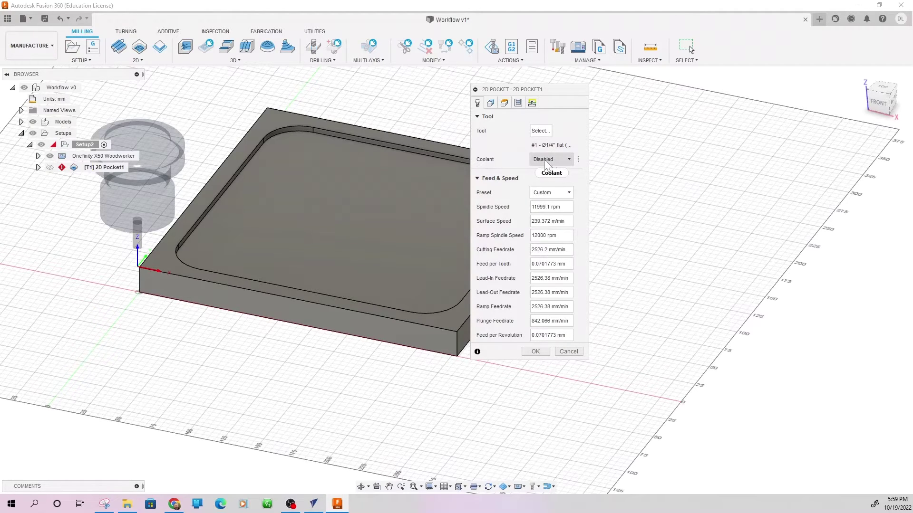
pyautogui.click(563, 192)
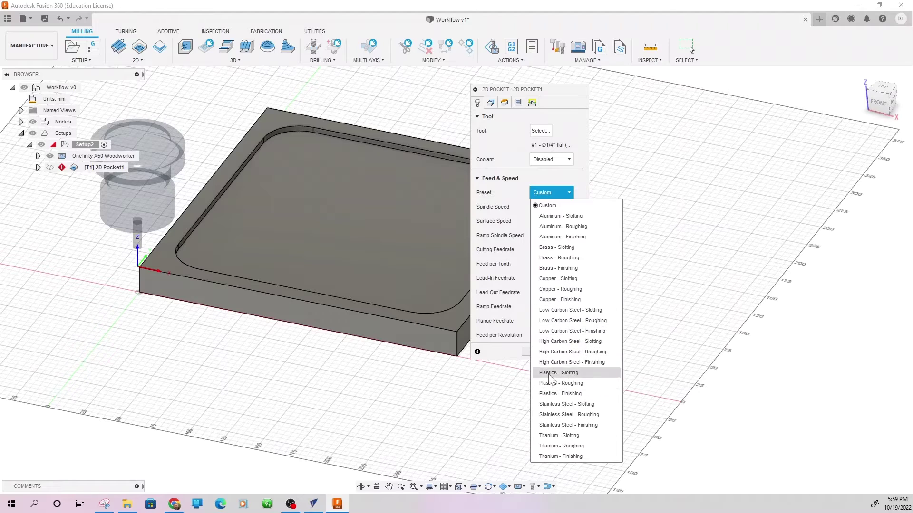
pyautogui.click(551, 205)
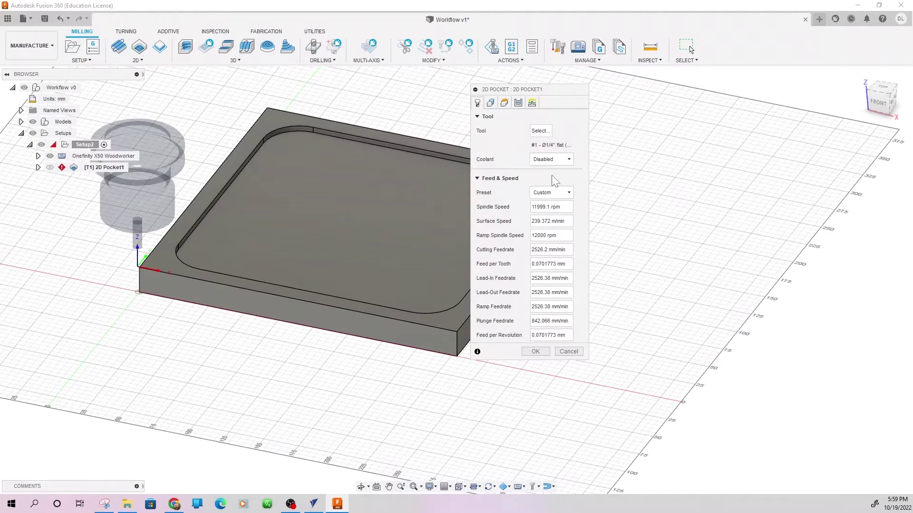
pyautogui.click(491, 104)
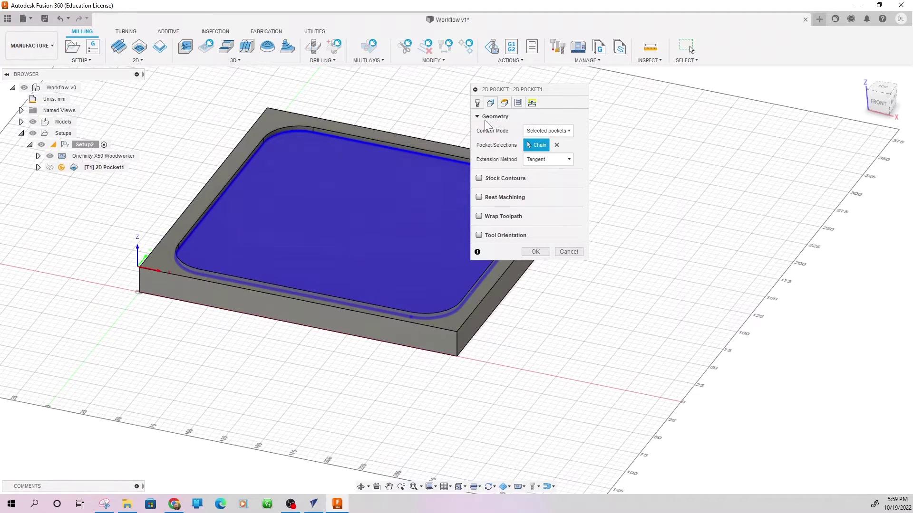
# Pick the rounded-rectangle pocket floor face as 2D Pocket1's pocket selection in Geometry.
pyautogui.click(477, 103)
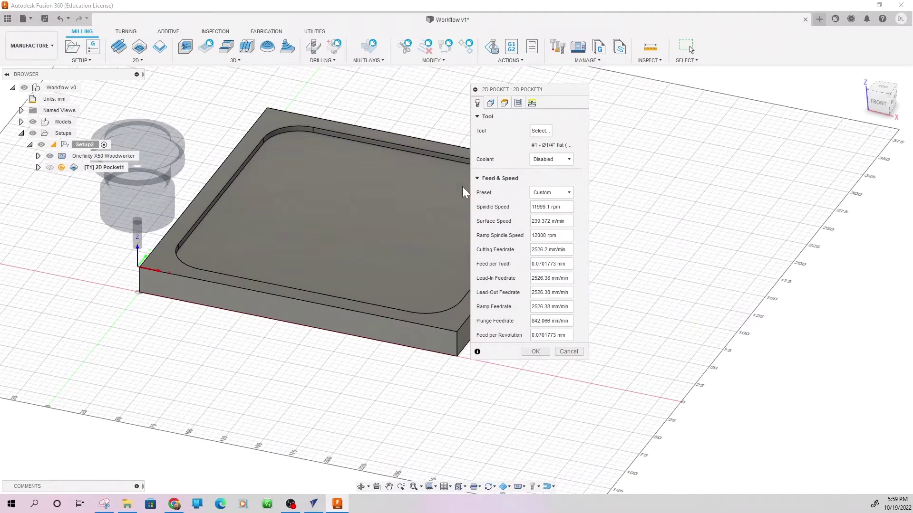
pyautogui.click(490, 104)
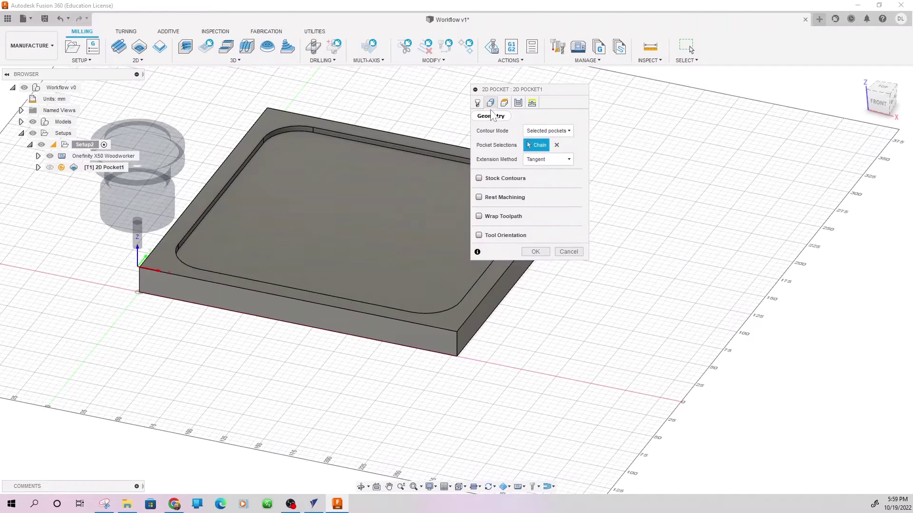
pyautogui.click(408, 184)
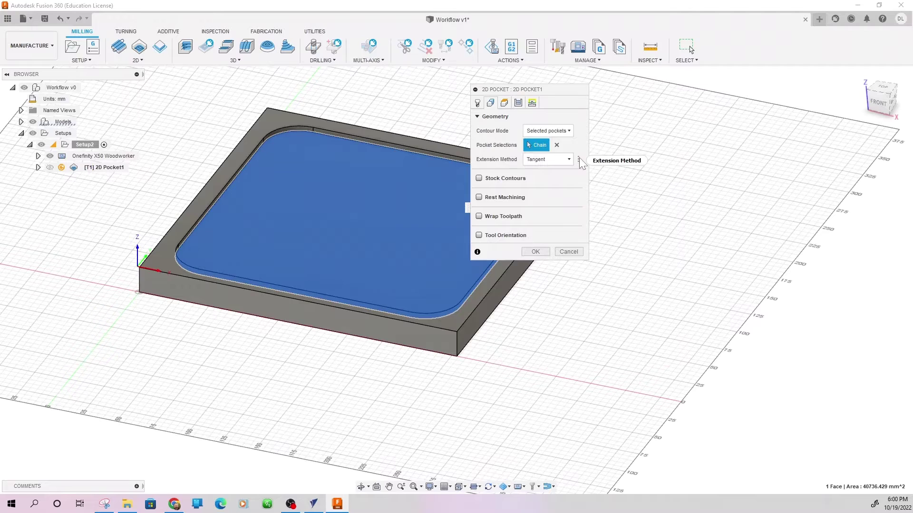
pyautogui.moveTo(582, 164)
# Review the Heights settings (10 mm clearance, 5 mm retract) while orbiting around the block's height planes.
pyautogui.click(505, 103)
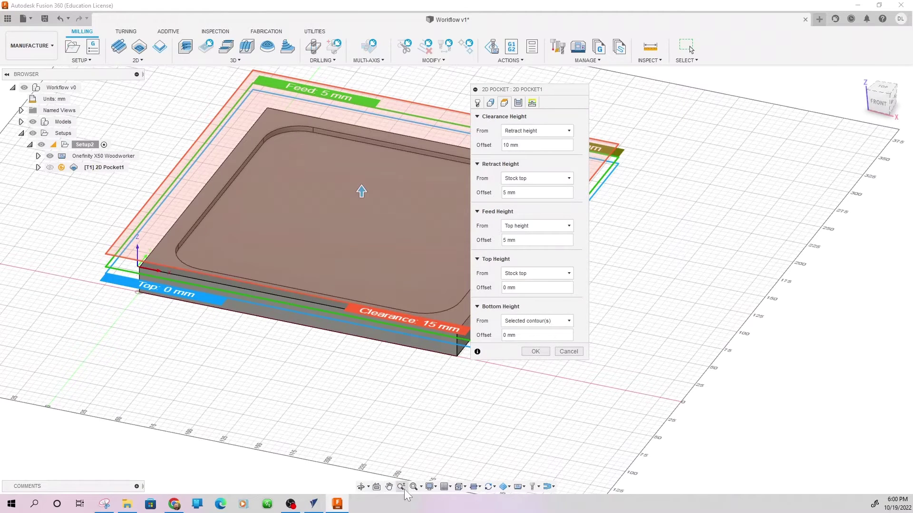
pyautogui.click(361, 486)
pyautogui.moveTo(360, 406); pyautogui.dragTo(372, 366)
pyautogui.moveTo(456, 346); pyautogui.dragTo(452, 340)
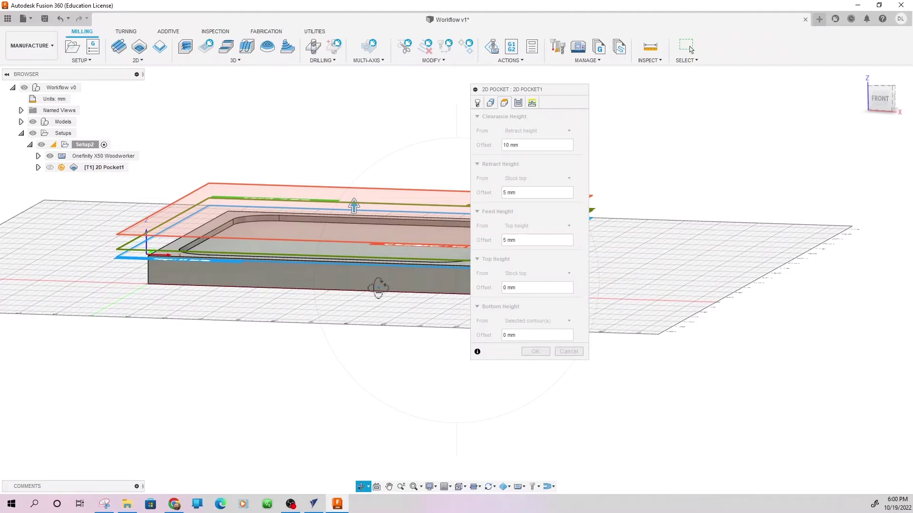
pyautogui.moveTo(378, 289); pyautogui.dragTo(388, 260)
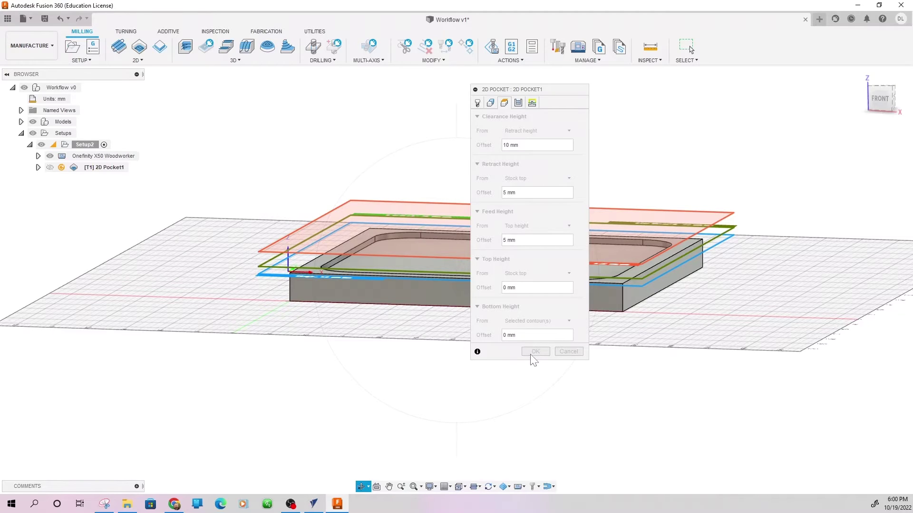
pyautogui.moveTo(429, 456); pyautogui.dragTo(468, 426, button='middle')
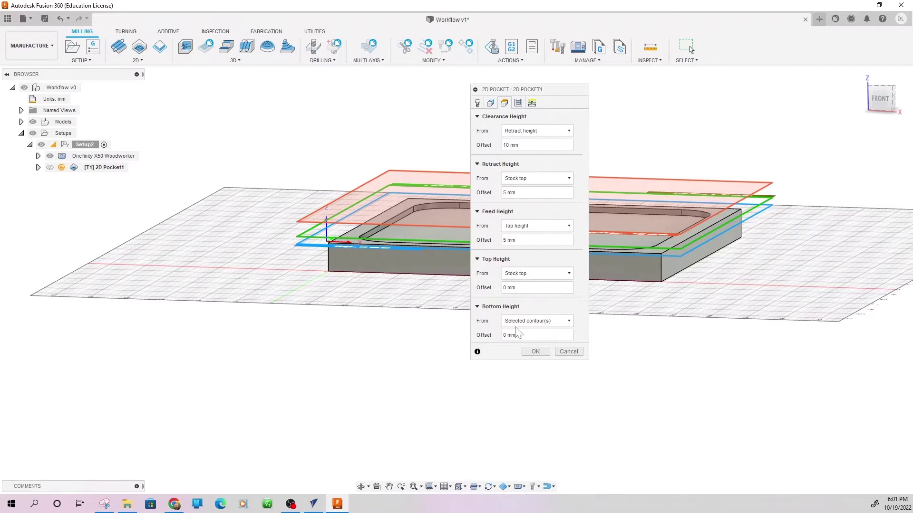
# Set Maximum Stepover to the 0.125 in preset (3.175 mm), leaving finishing passes off and stock to leave on.
pyautogui.click(518, 103)
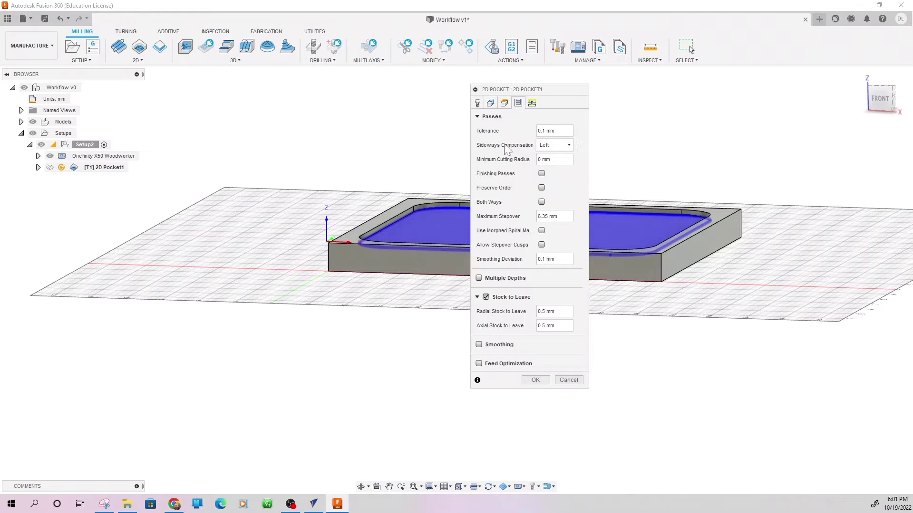
pyautogui.click(541, 174)
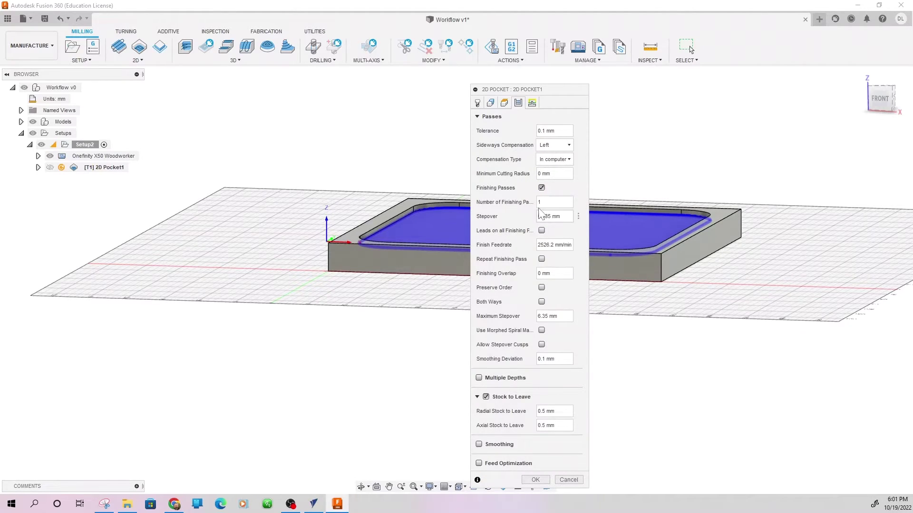
pyautogui.click(541, 187)
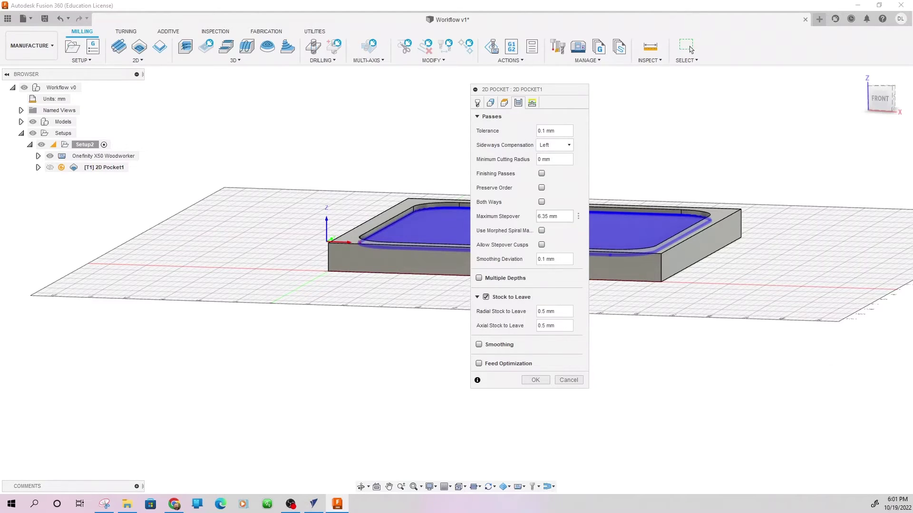
pyautogui.click(578, 216)
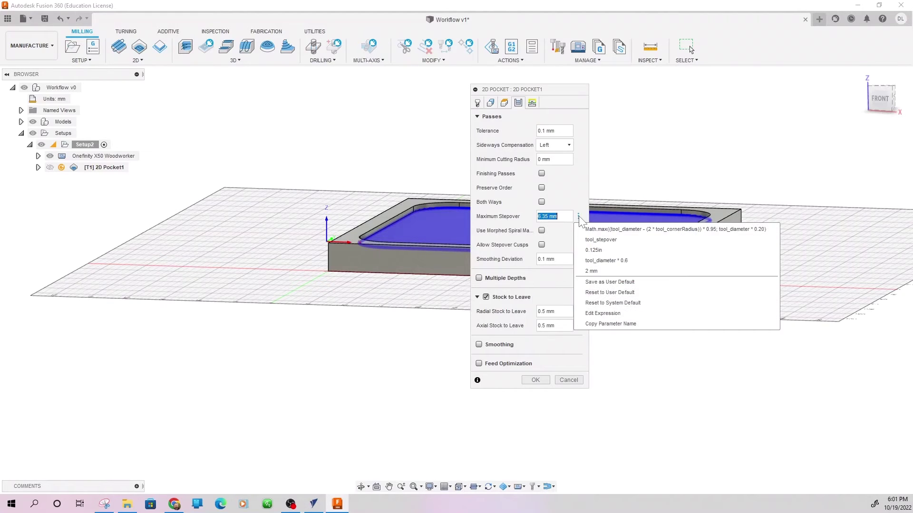
pyautogui.click(594, 250)
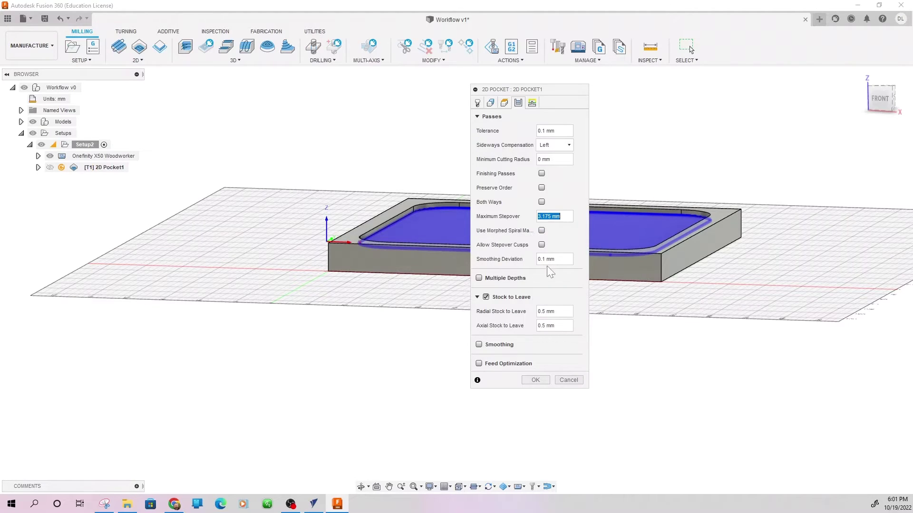
pyautogui.click(486, 298)
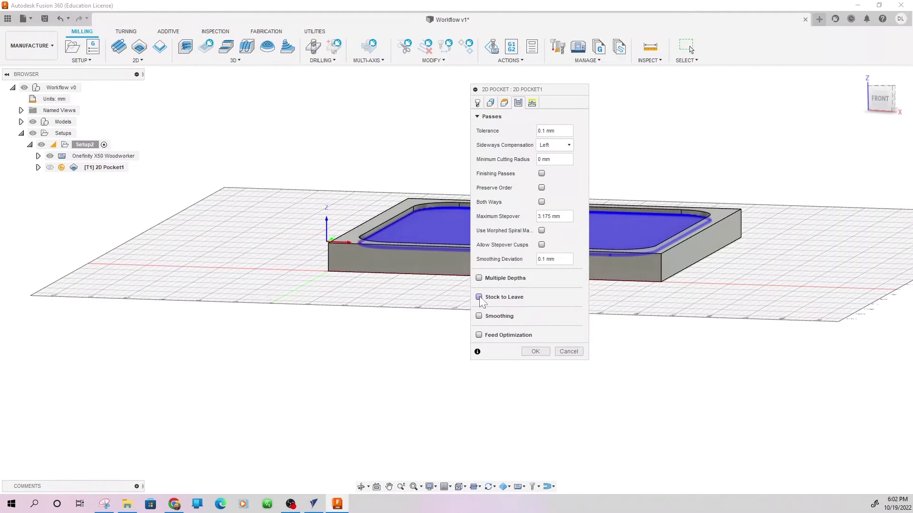
pyautogui.click(479, 297)
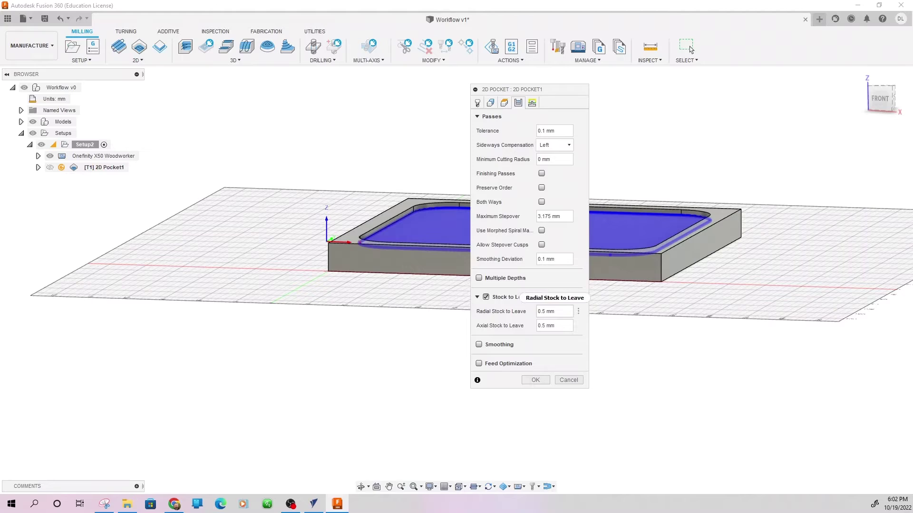
pyautogui.moveTo(504, 311)
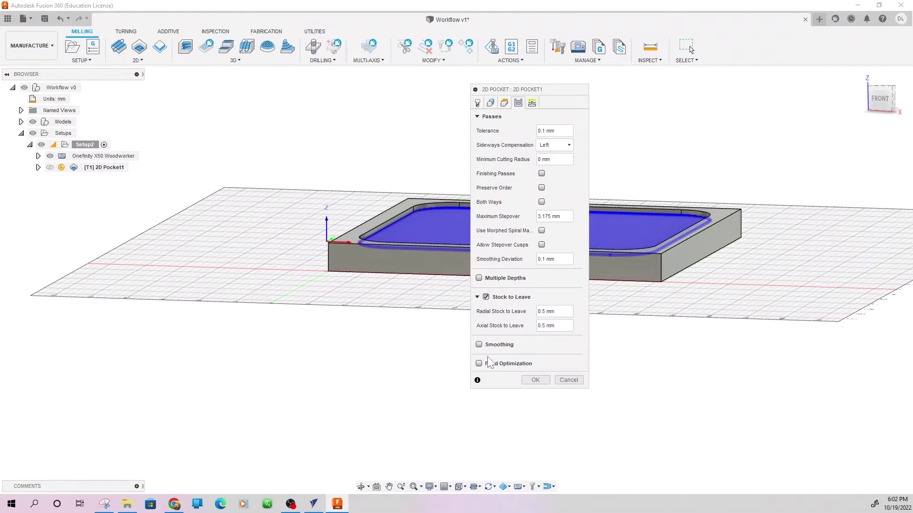
# Check Linking, then accept 2D Pocket1 to generate its spiral toolpath and view it from above.
pyautogui.click(532, 104)
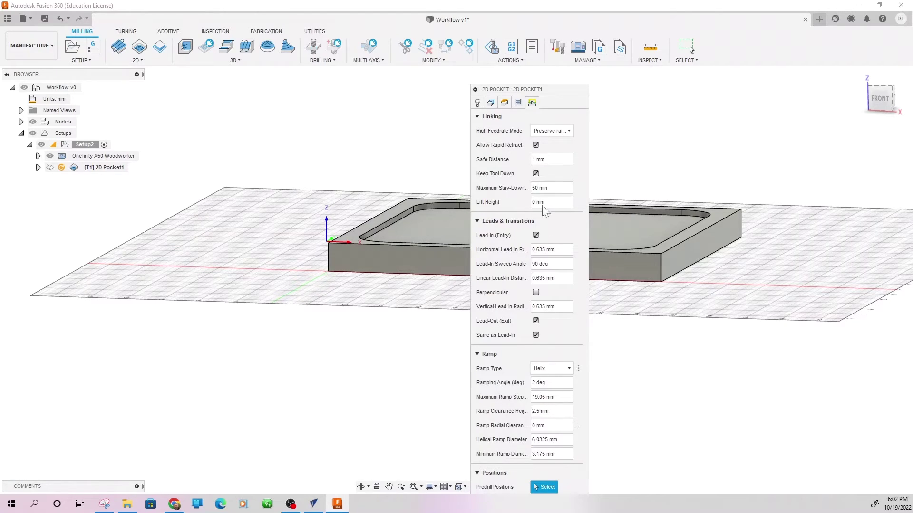
pyautogui.click(518, 104)
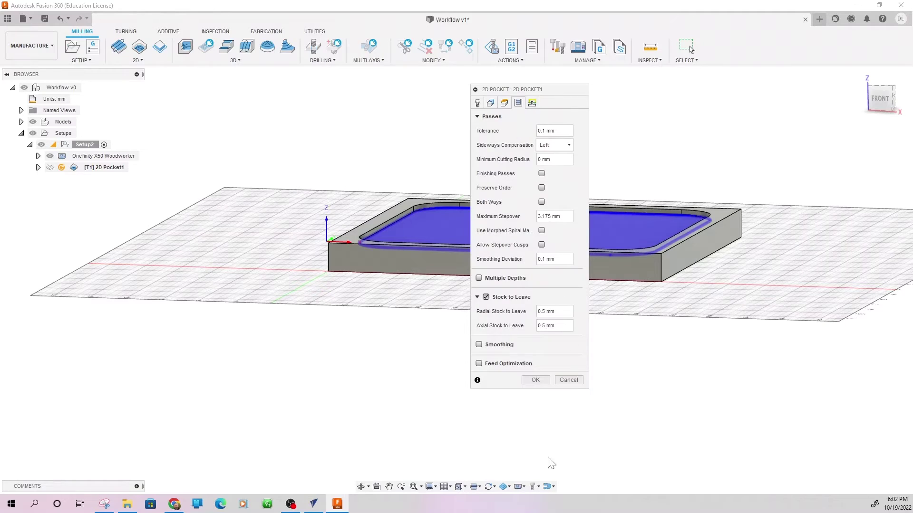
pyautogui.click(541, 379)
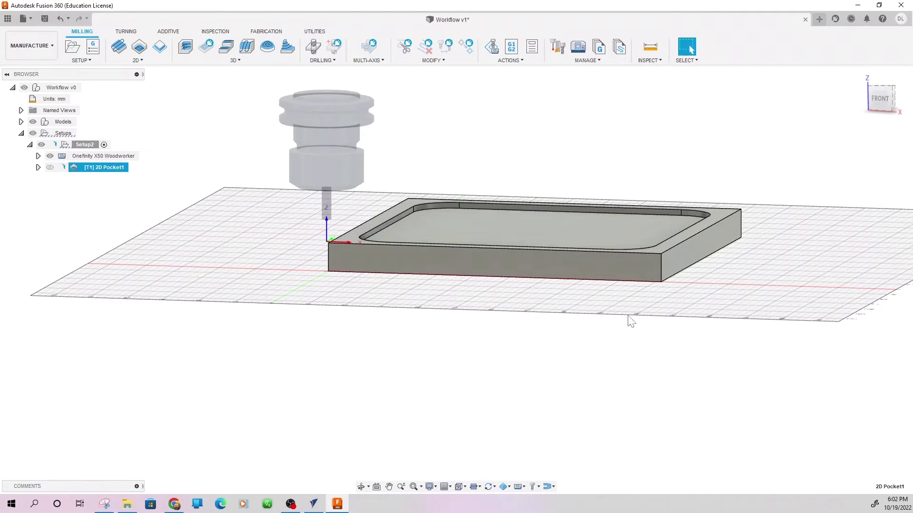
pyautogui.click(389, 487)
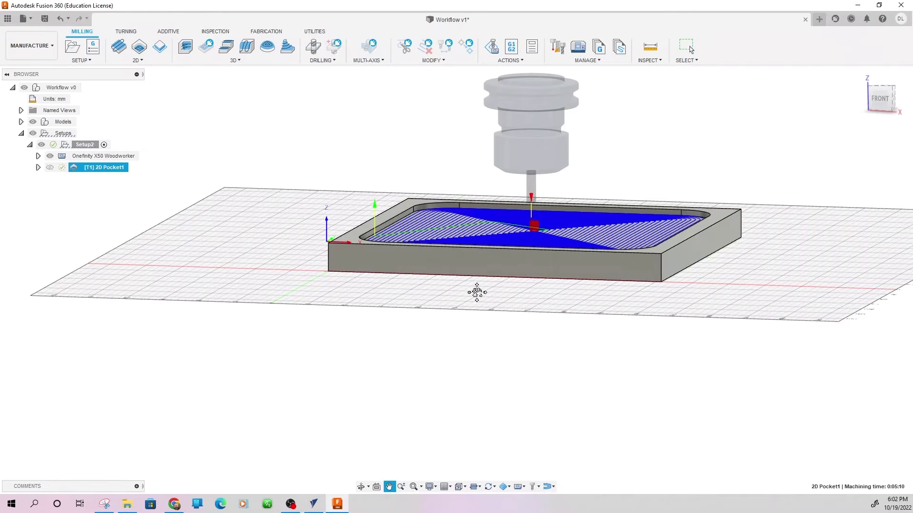
pyautogui.moveTo(477, 291); pyautogui.dragTo(468, 311)
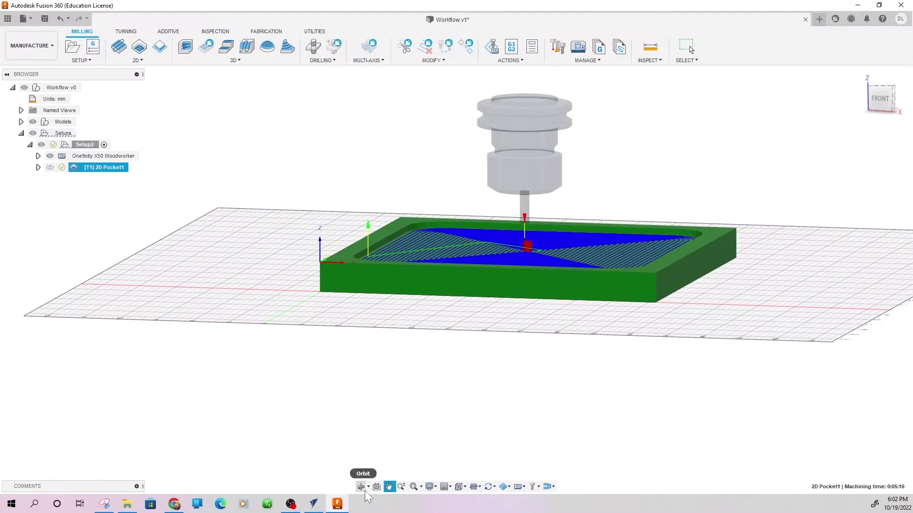
pyautogui.click(360, 487)
pyautogui.moveTo(475, 322); pyautogui.dragTo(475, 341)
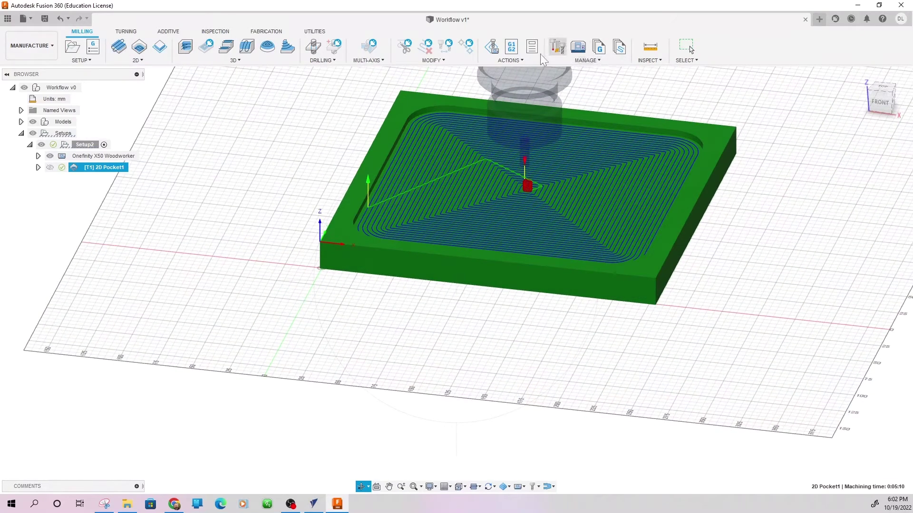
pyautogui.click(522, 59)
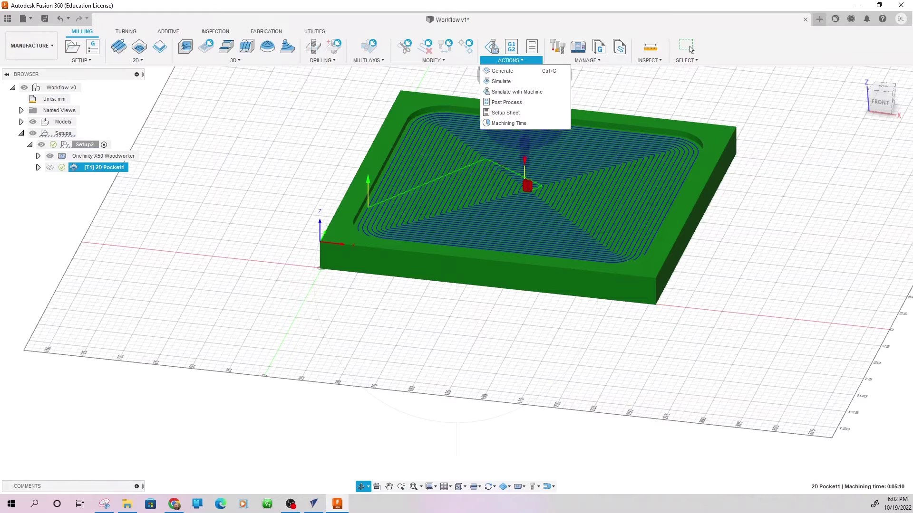
pyautogui.click(497, 81)
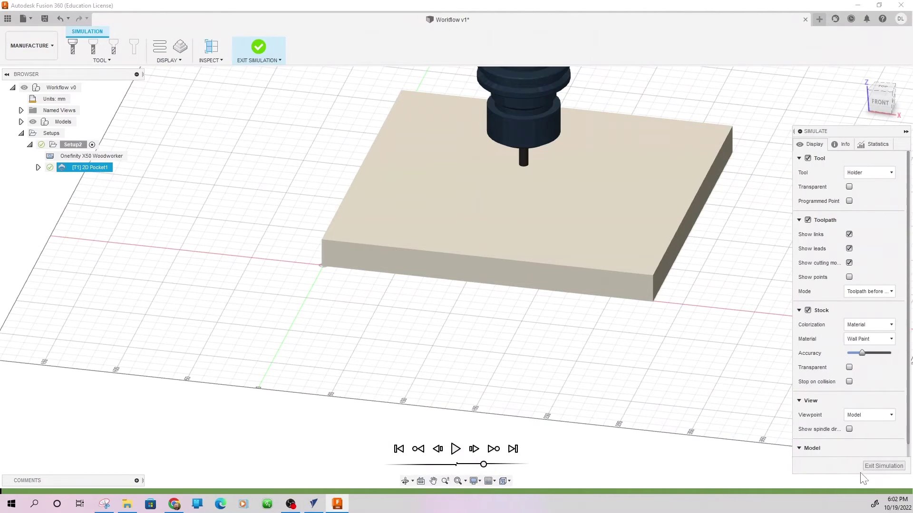
pyautogui.click(455, 449)
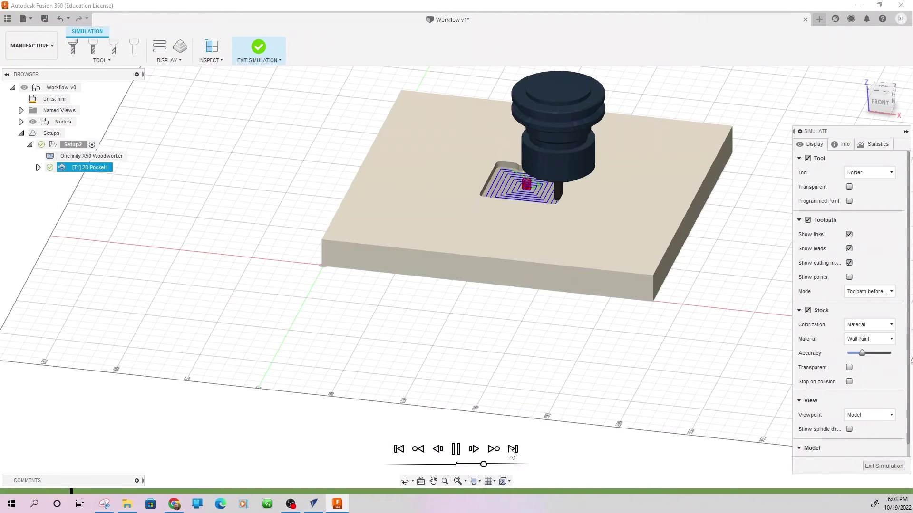
pyautogui.moveTo(484, 464); pyautogui.dragTo(498, 465)
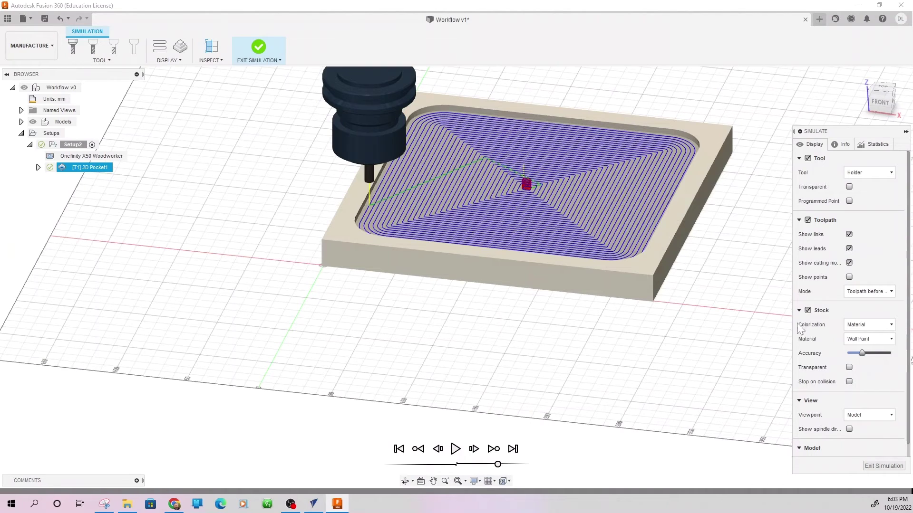
pyautogui.click(883, 466)
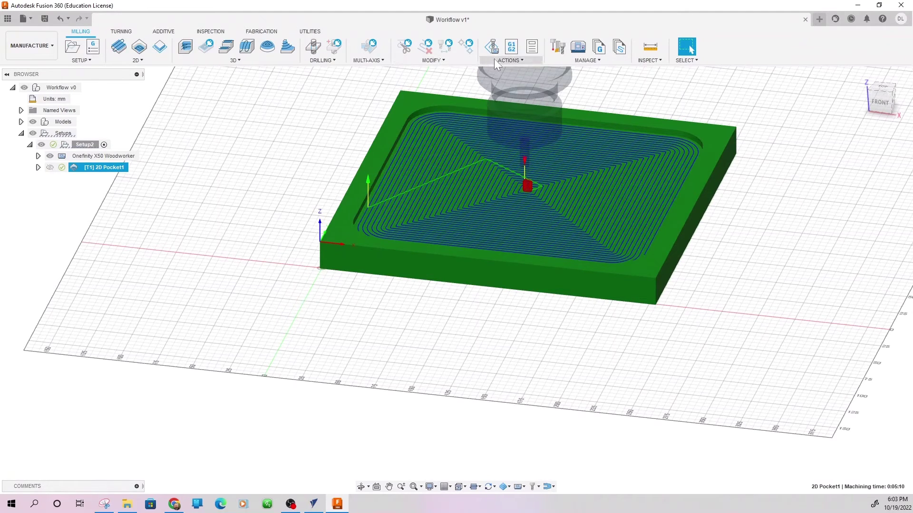
# Check the pocket operation's machining time of 0:05:10.
pyautogui.click(510, 59)
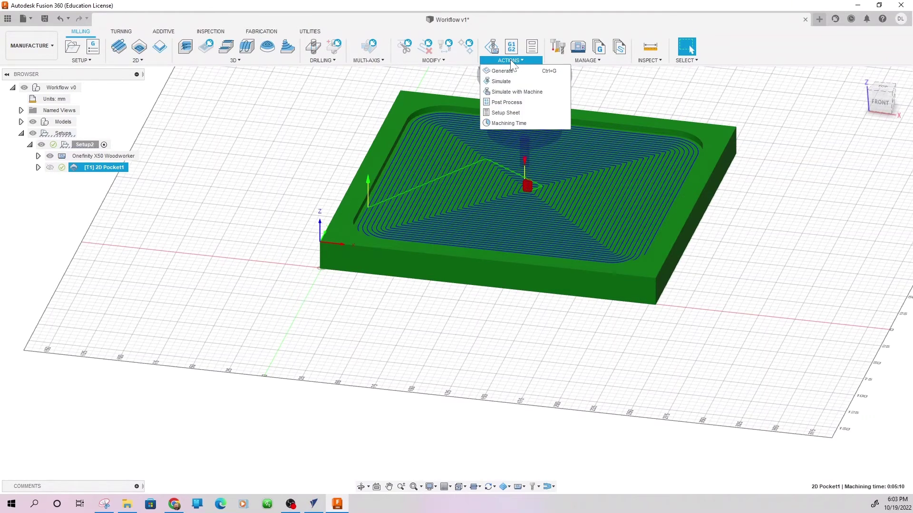
pyautogui.click(515, 124)
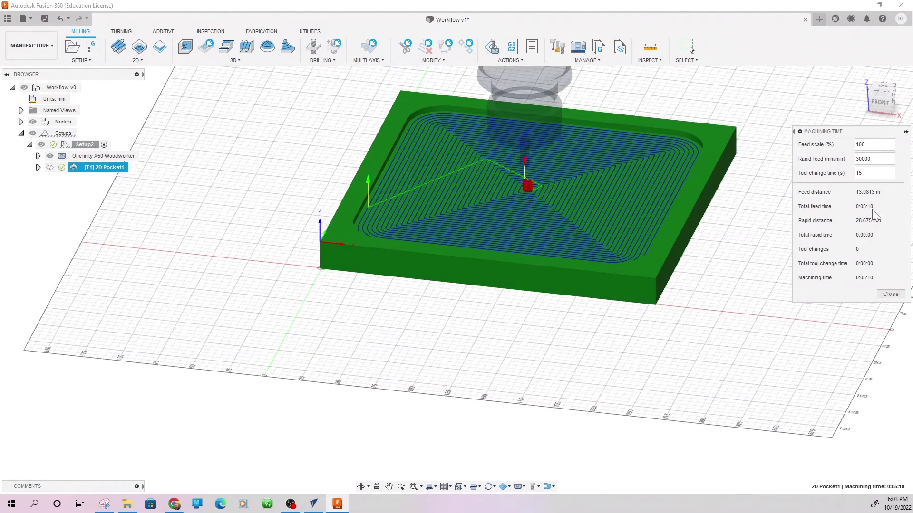
pyautogui.click(888, 294)
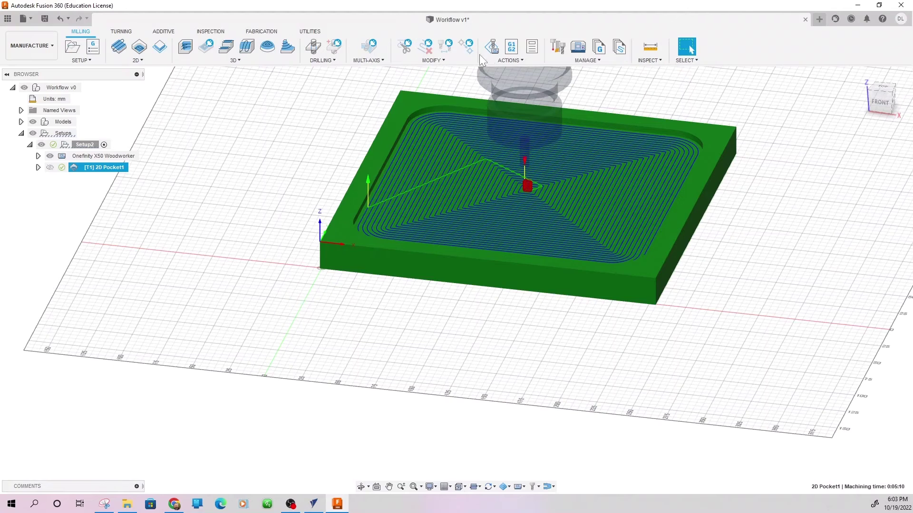
# Regenerate the 2D Pocket1 toolpath, confirming Yes in the Generate Toolpath dialog.
pyautogui.click(508, 61)
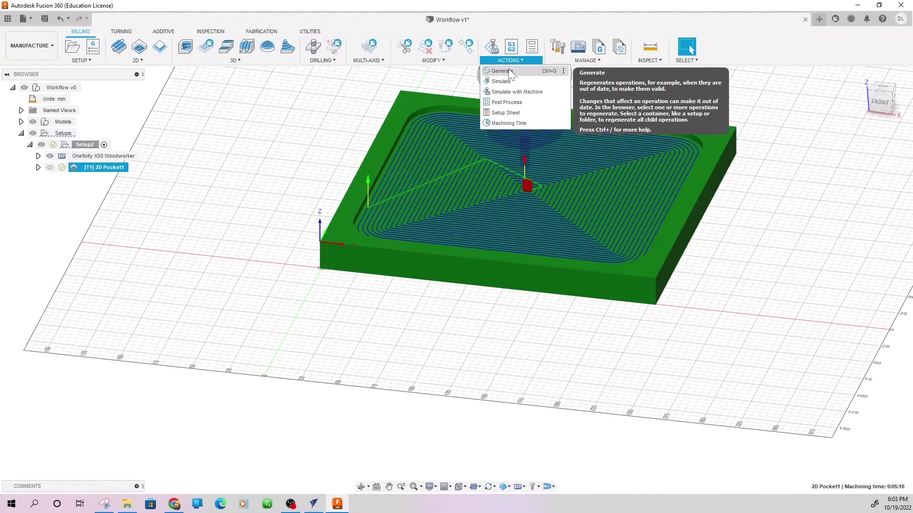
pyautogui.click(509, 71)
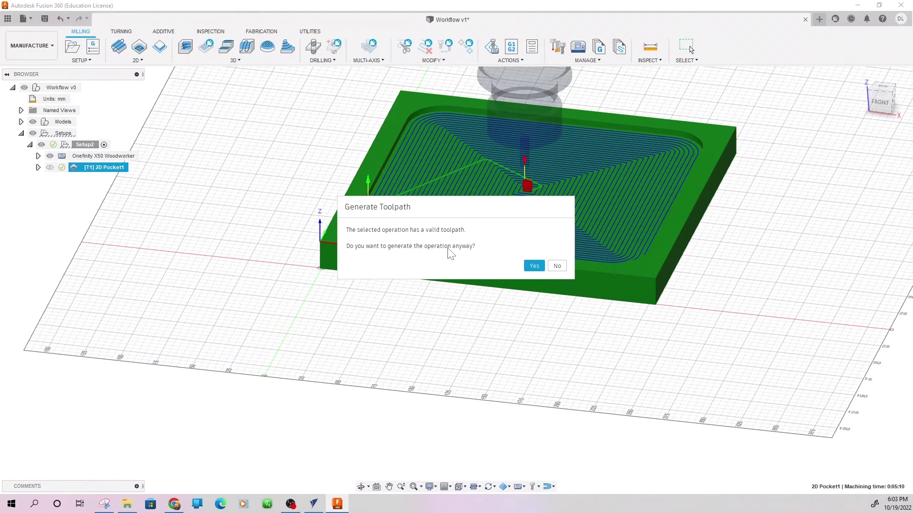
pyautogui.click(533, 266)
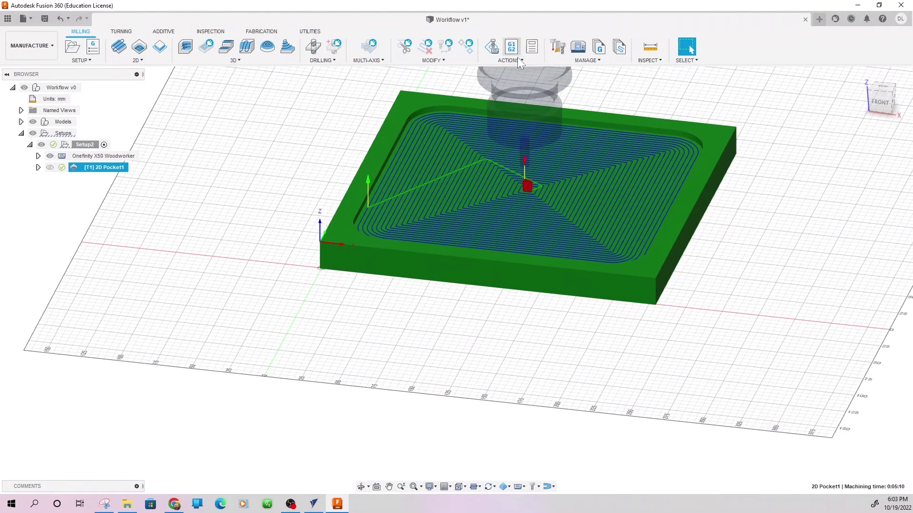
# Post the pocket as an NC program named 'Workflow' for the Onefinity X50 Woodworker.
pyautogui.click(517, 58)
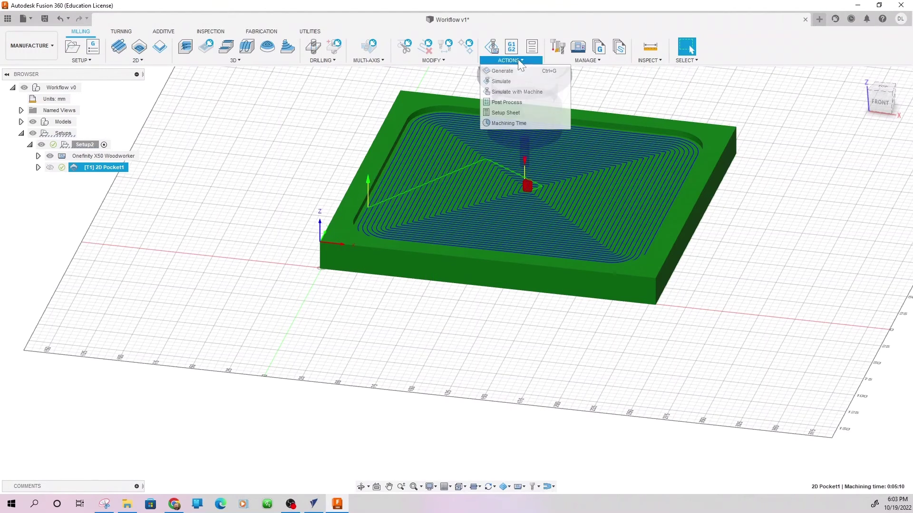
pyautogui.click(507, 102)
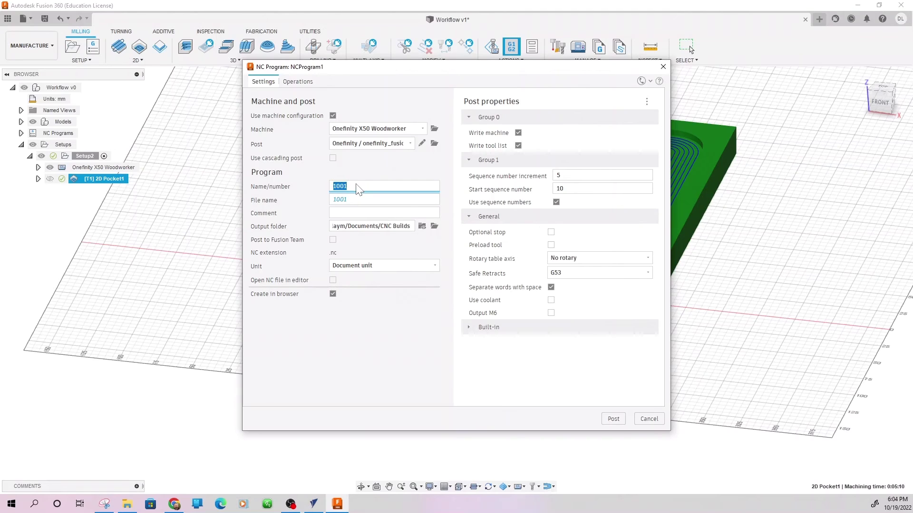
pyautogui.write('Workflow')
pyautogui.click(612, 420)
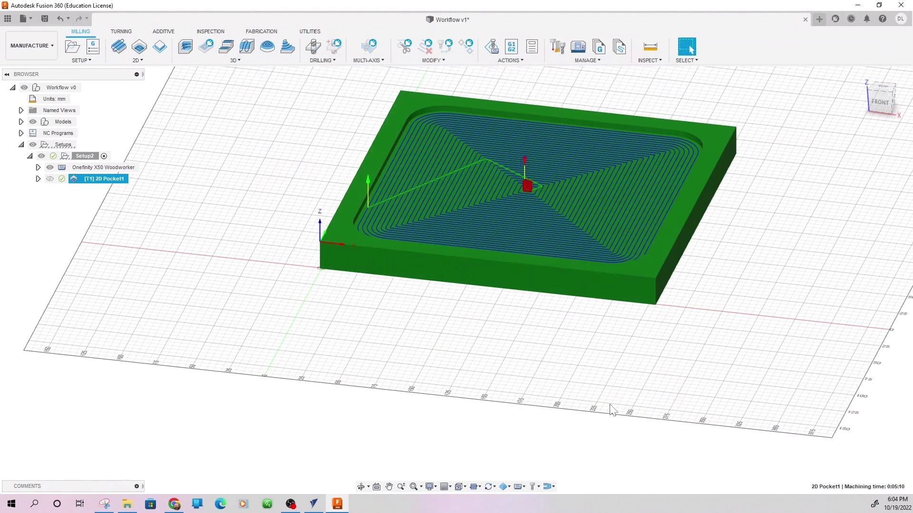